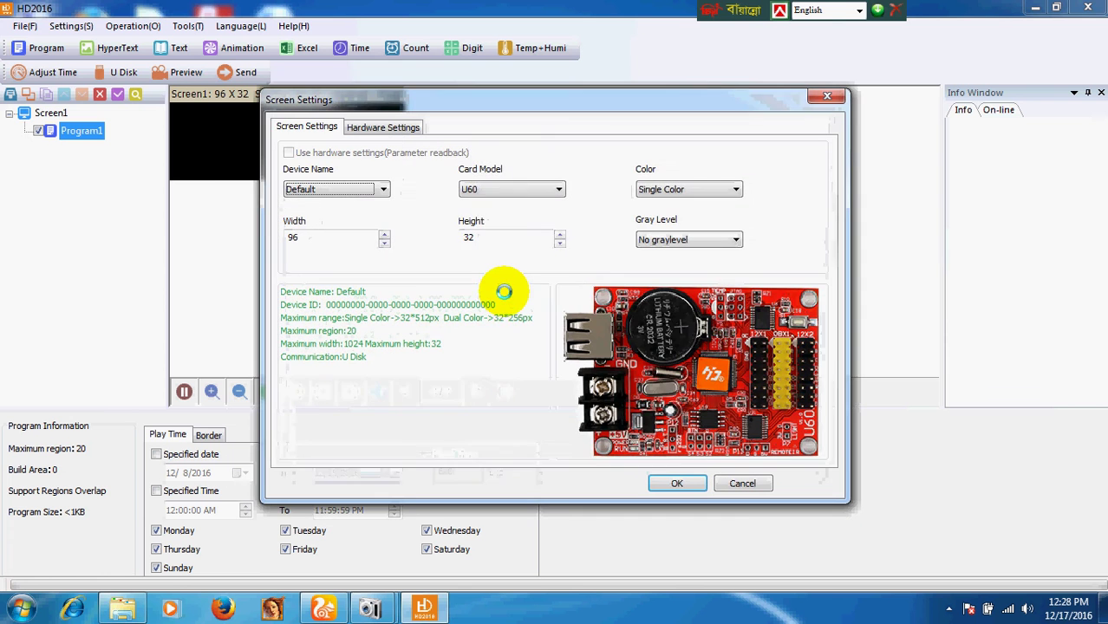
- Select the U60 card model and set the screen size to 160 wide by 32 high
left_click(364, 127)
left_click(313, 129)
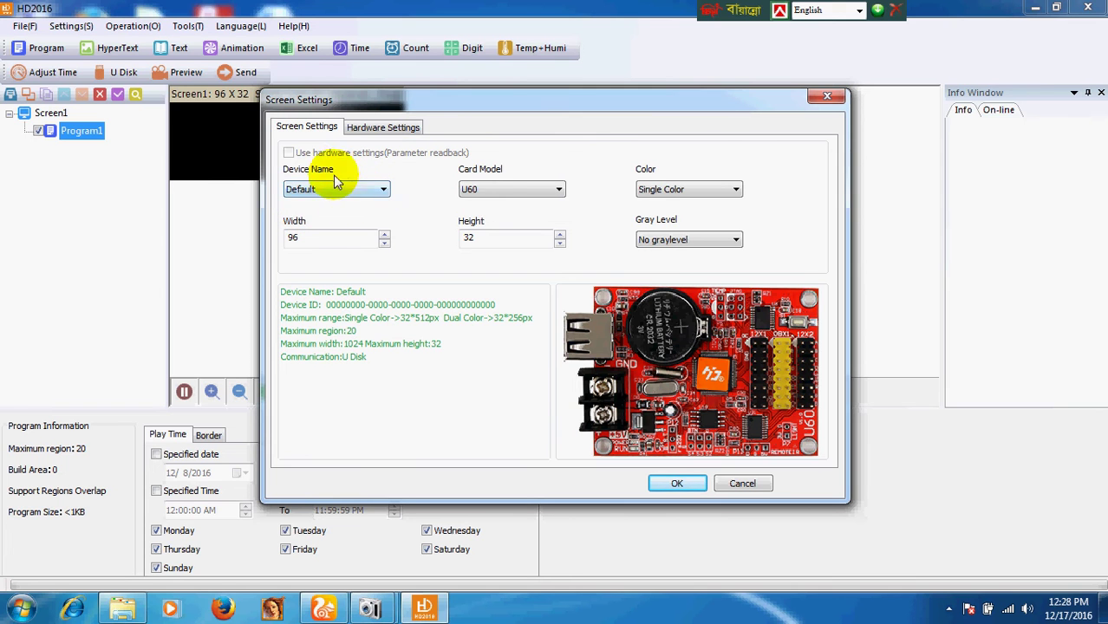
left_click(556, 192)
left_click(548, 354)
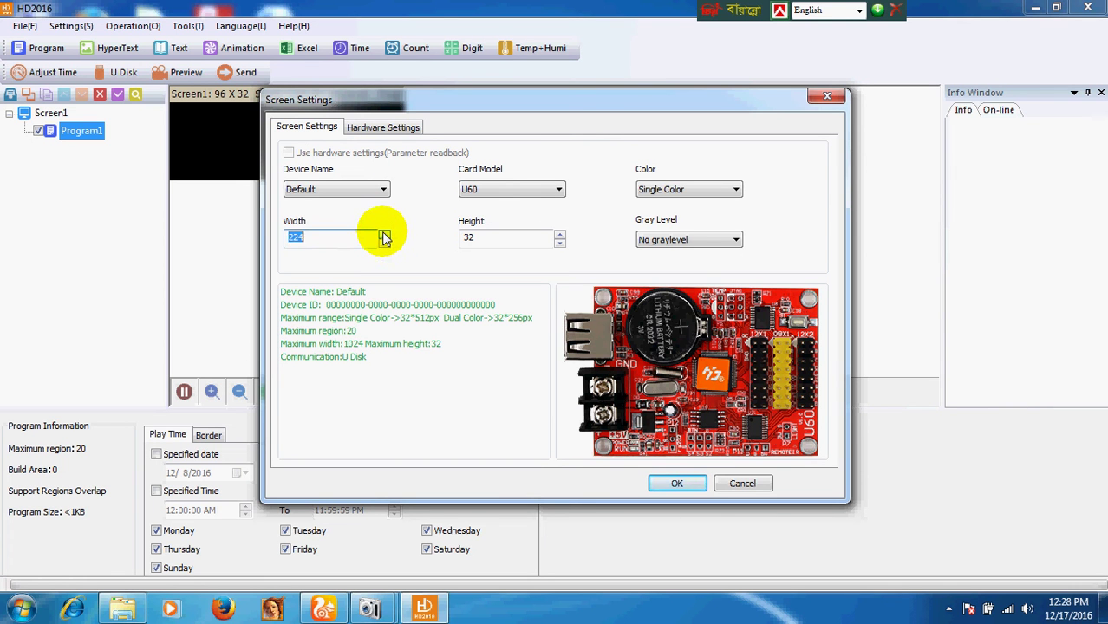
left_click(384, 243)
left_click(384, 244)
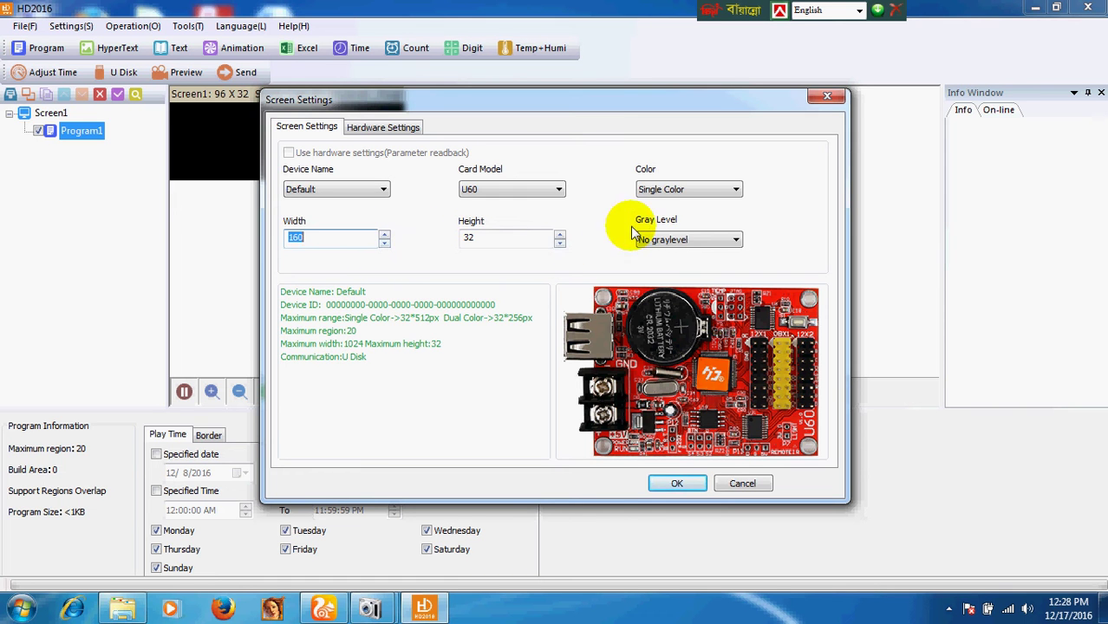
left_click(560, 244)
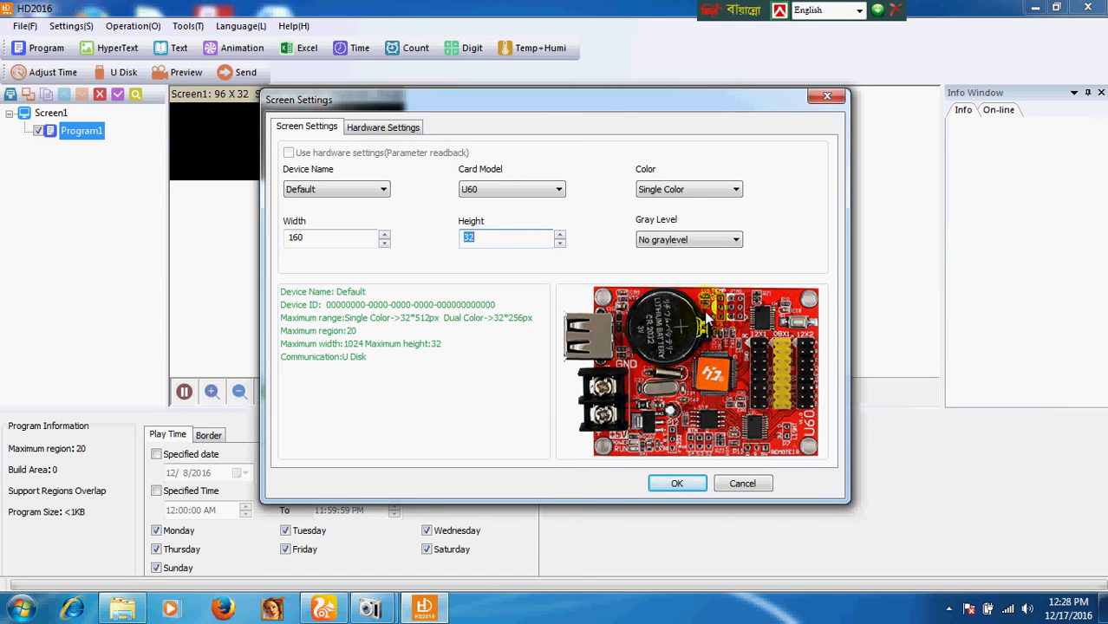
- Keep U60 as the card model, check the P10 hardware settings, and apply the screen settings
left_click(531, 189)
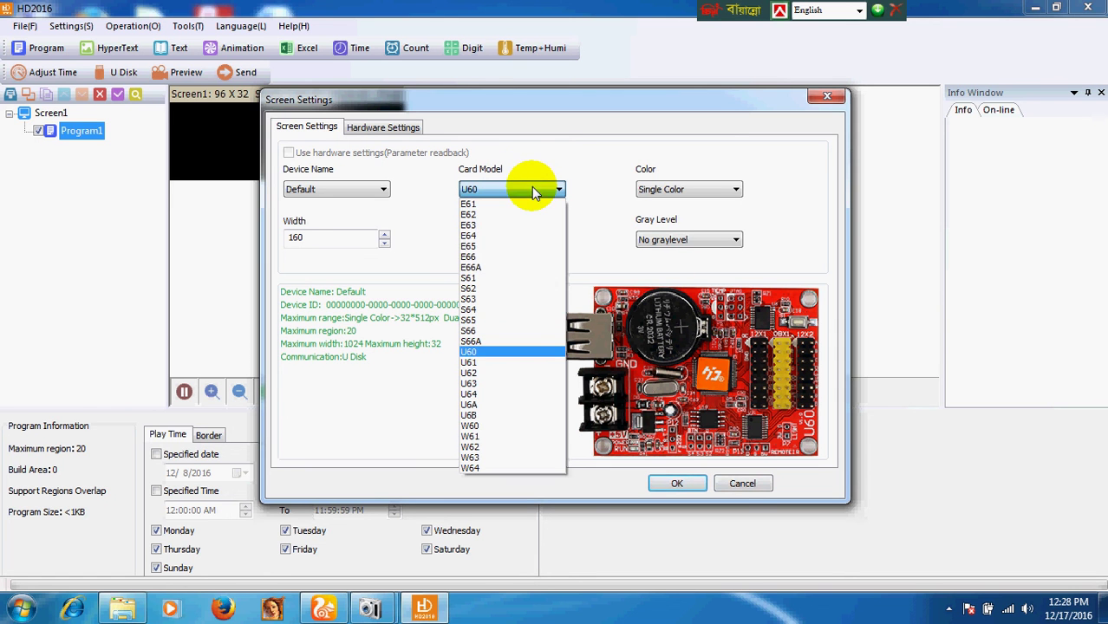
left_click(493, 352)
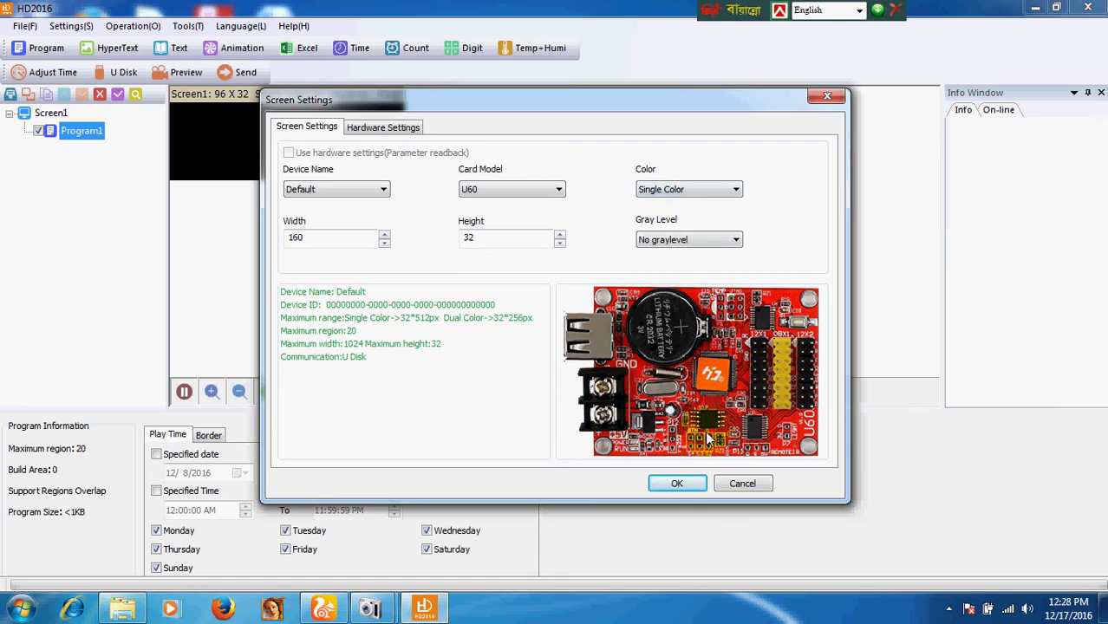
left_click(373, 128)
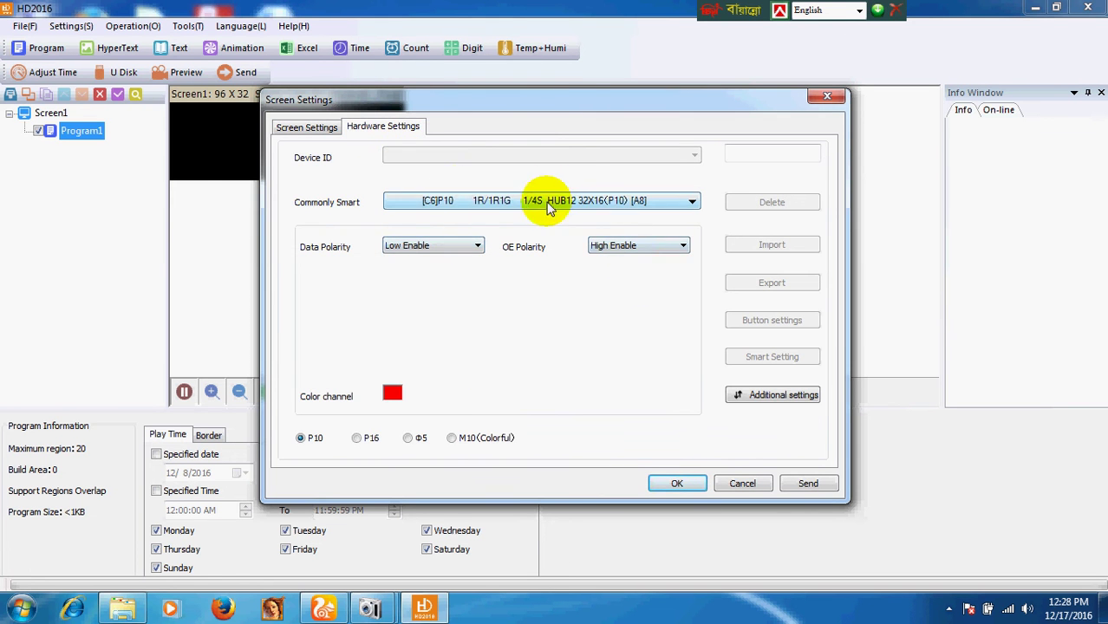
left_click(683, 480)
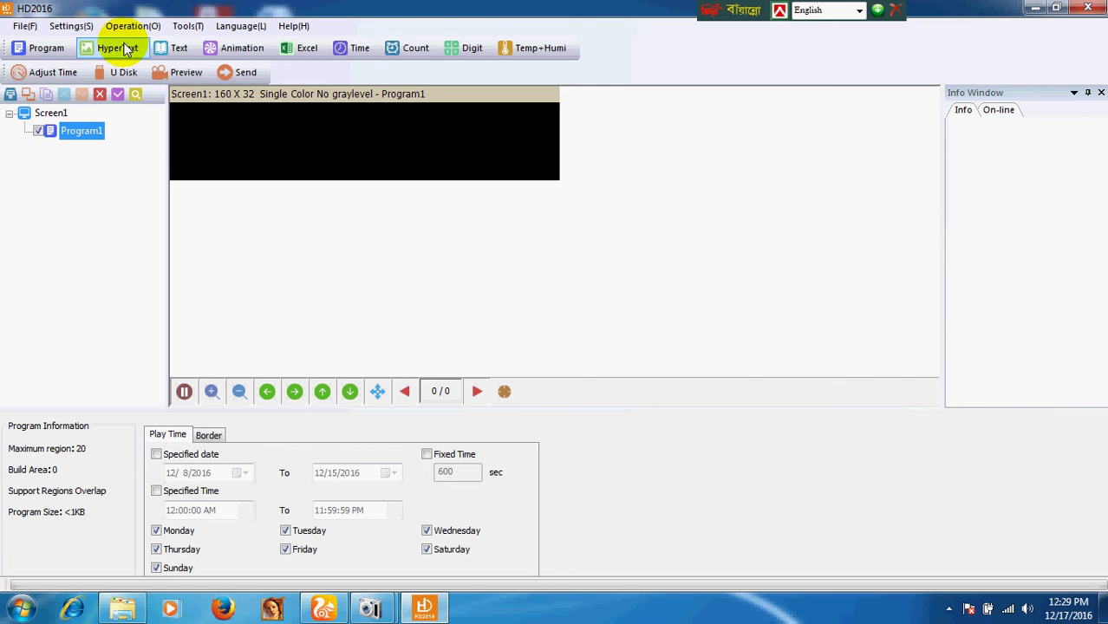
- Add a text area to Program1, stretch it over the full screen and enter "WELCOME TO AR LED SIGN HOUSE"
left_click(179, 50)
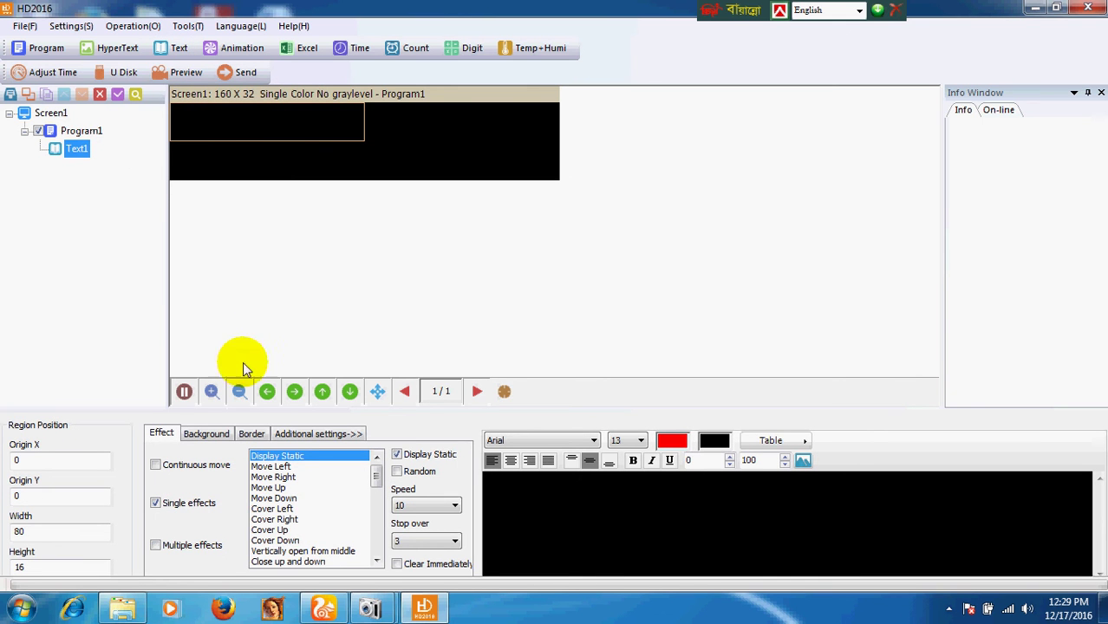
left_click(385, 396)
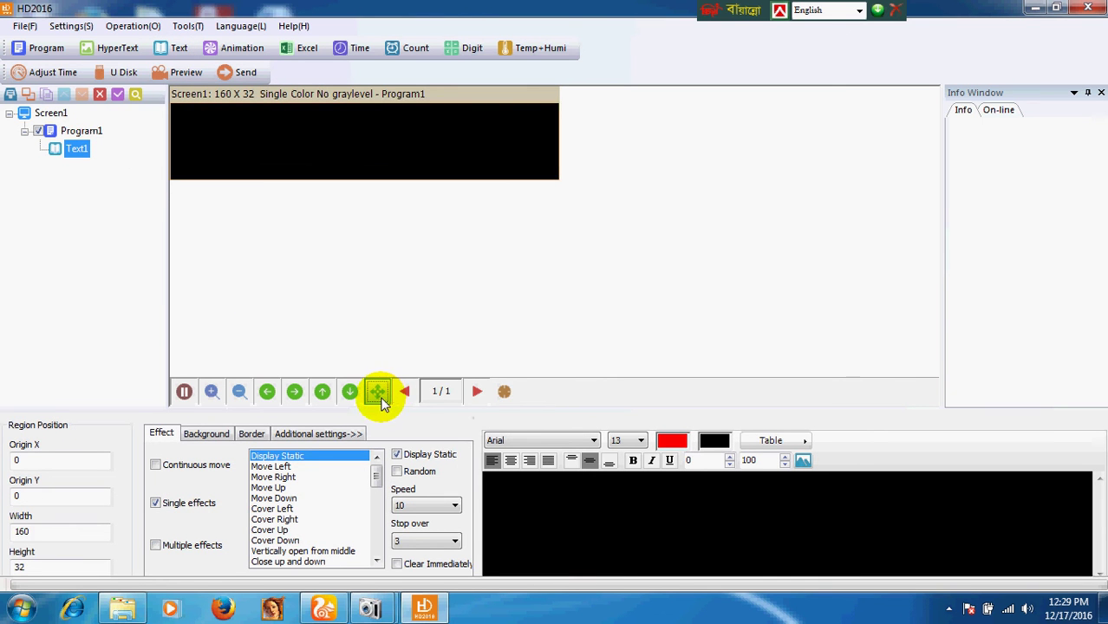
left_click(518, 512)
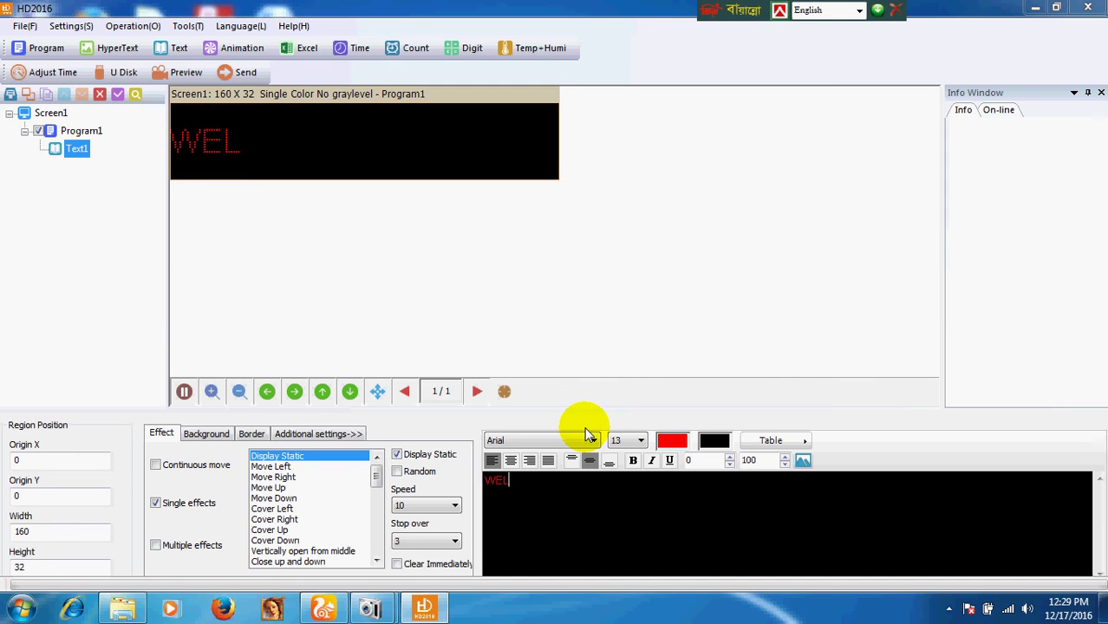
key("BackSpace")
type("ME")
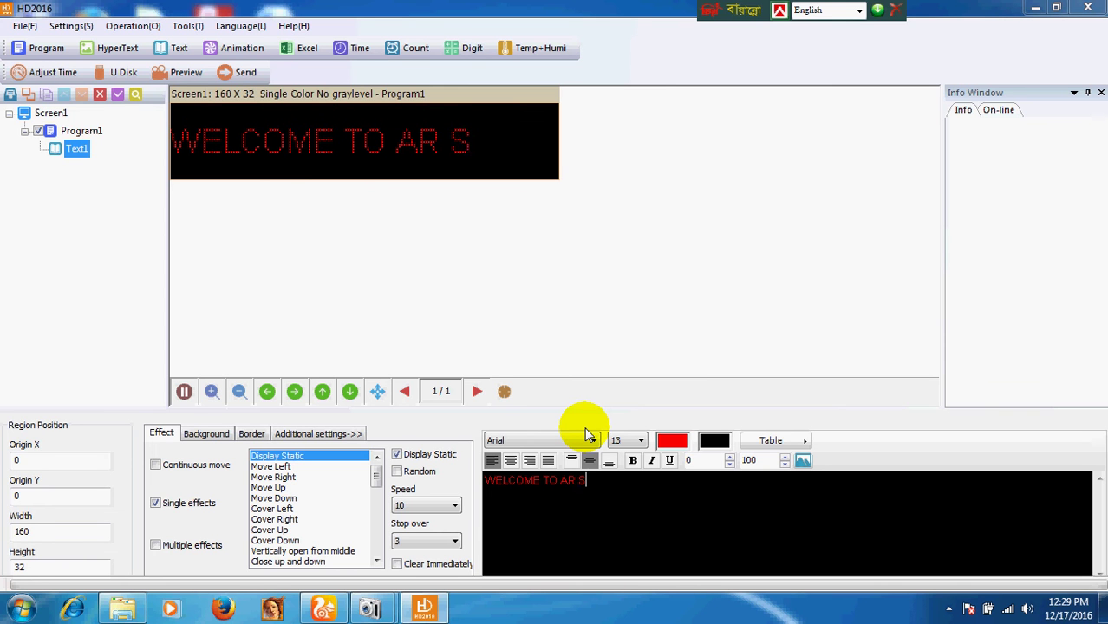
type("TO AR SIGN")
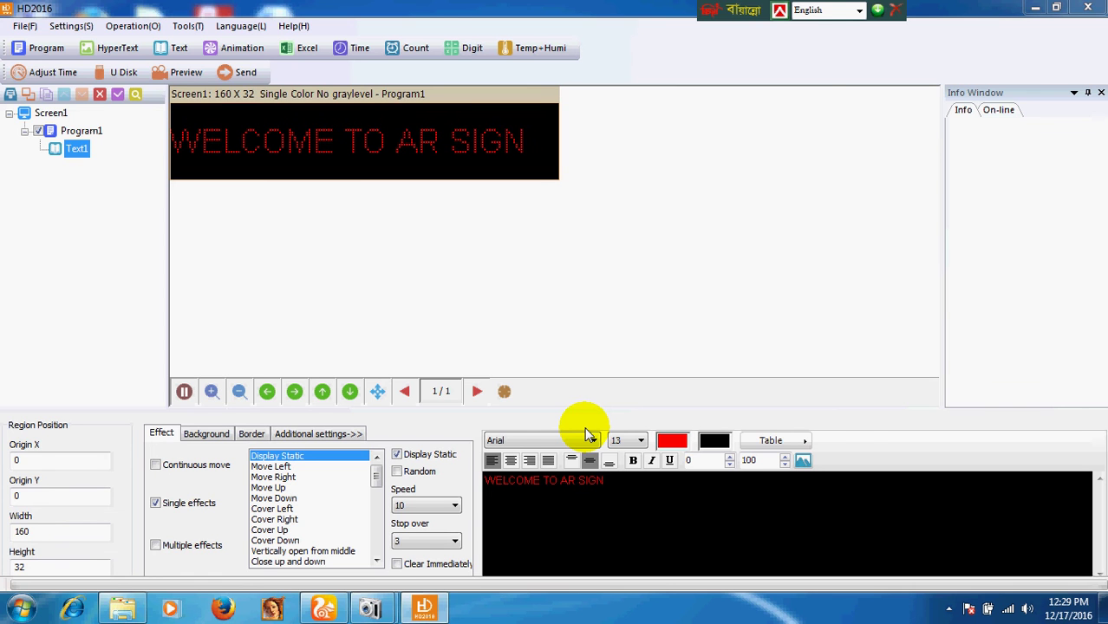
key("BackSpace")
type("LED")
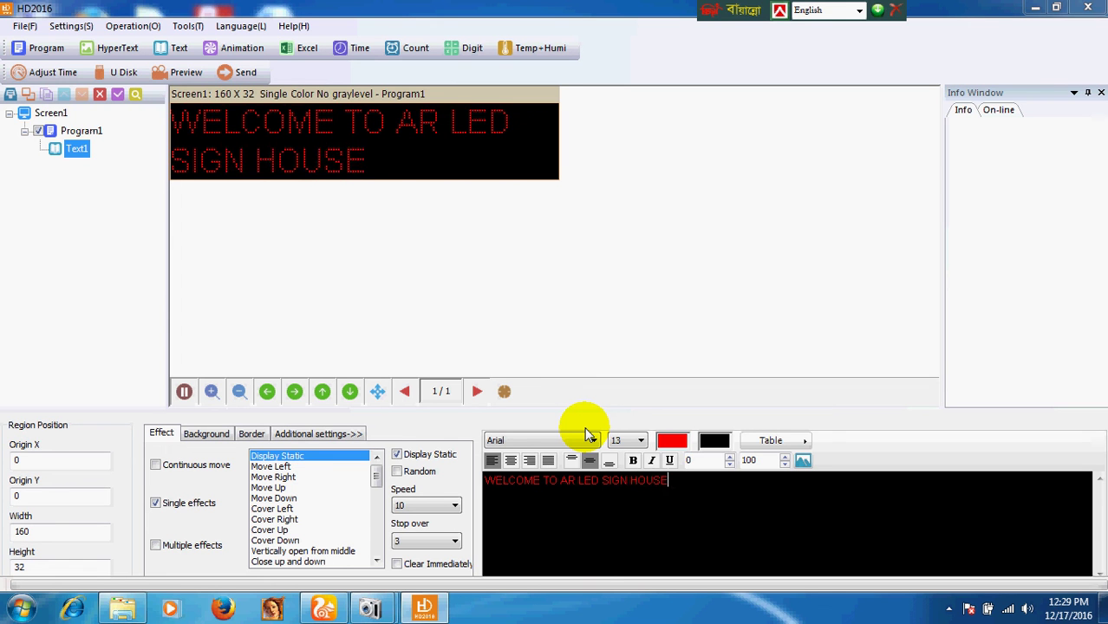
- Format the whole welcome text in bold at font size 31
left_click_drag(668, 480, 465, 474)
left_click(640, 441)
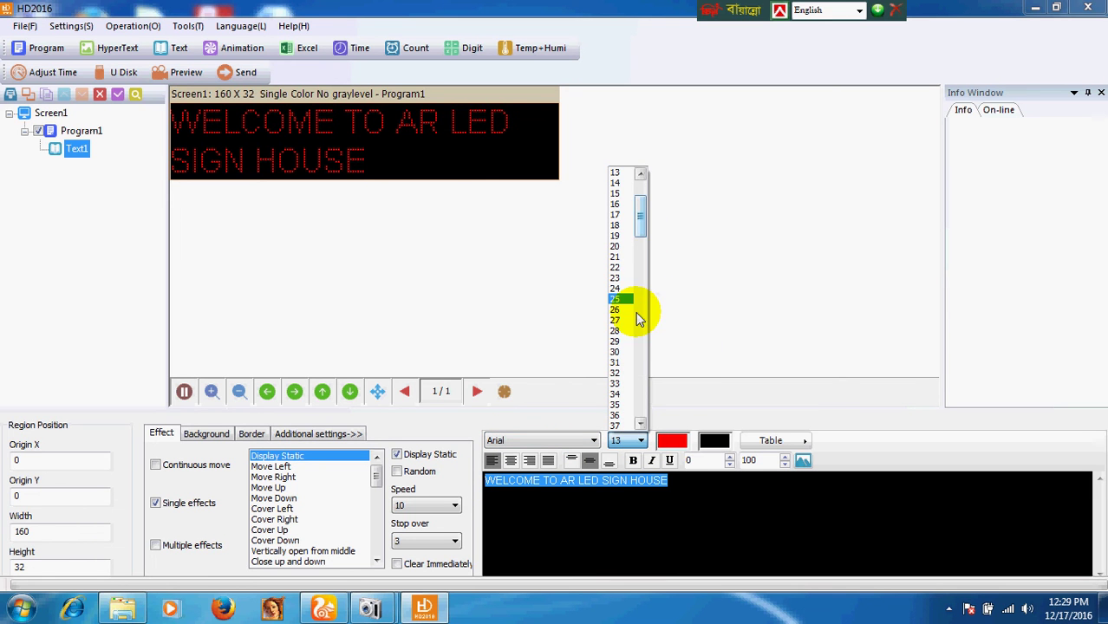
left_click(623, 298)
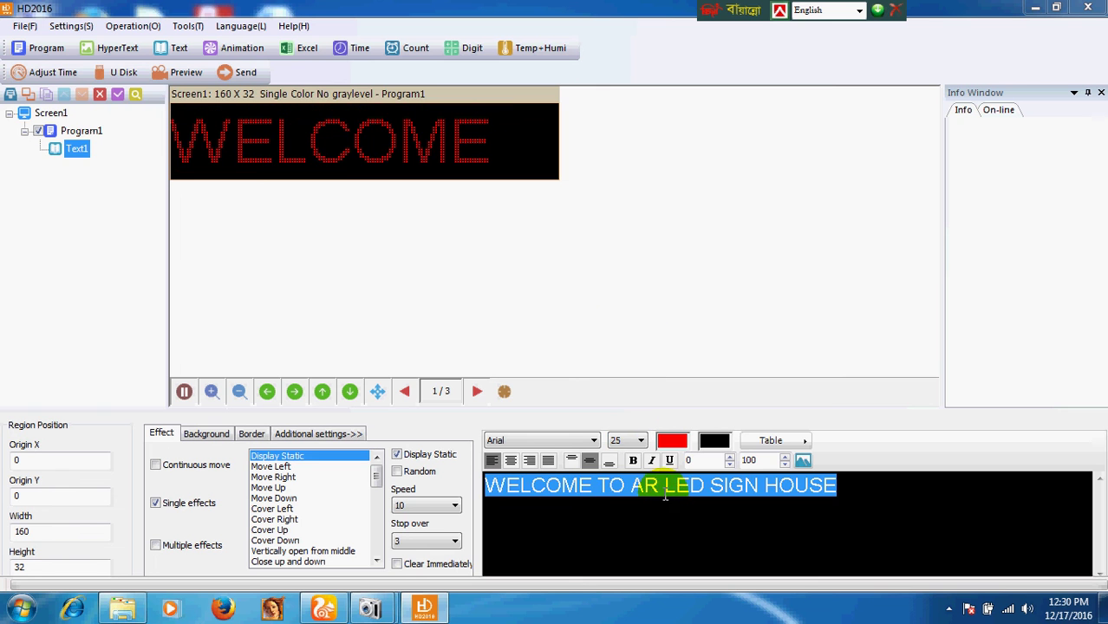
left_click(640, 440)
left_click(621, 235)
left_click(634, 461)
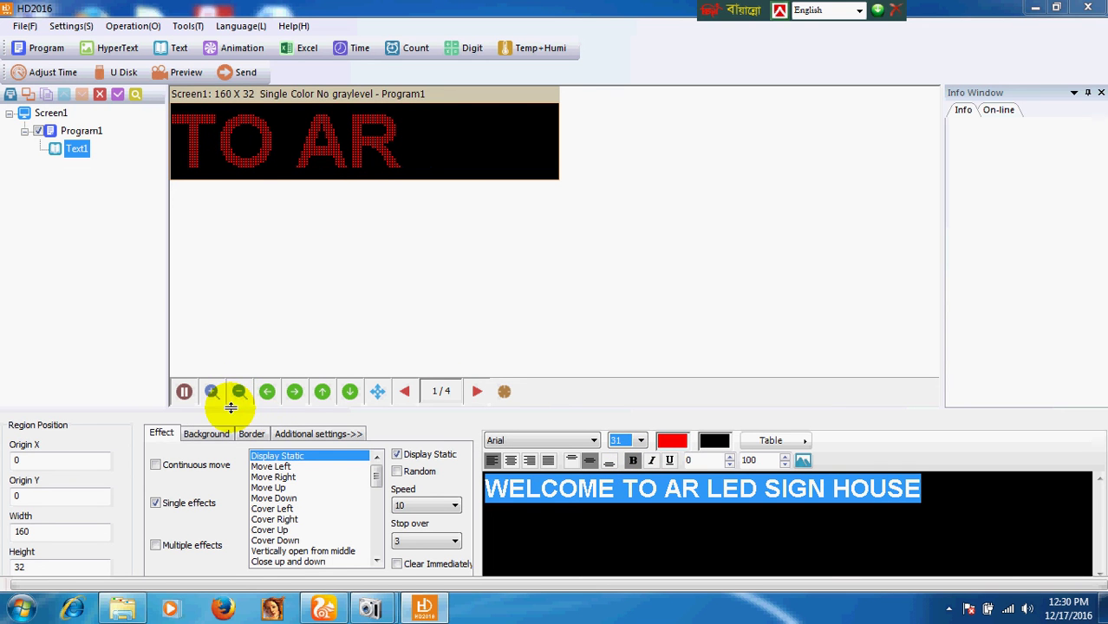
- Pause the preview, set the text to move continuously left, and enable a solid-color border around the text area
left_click(184, 391)
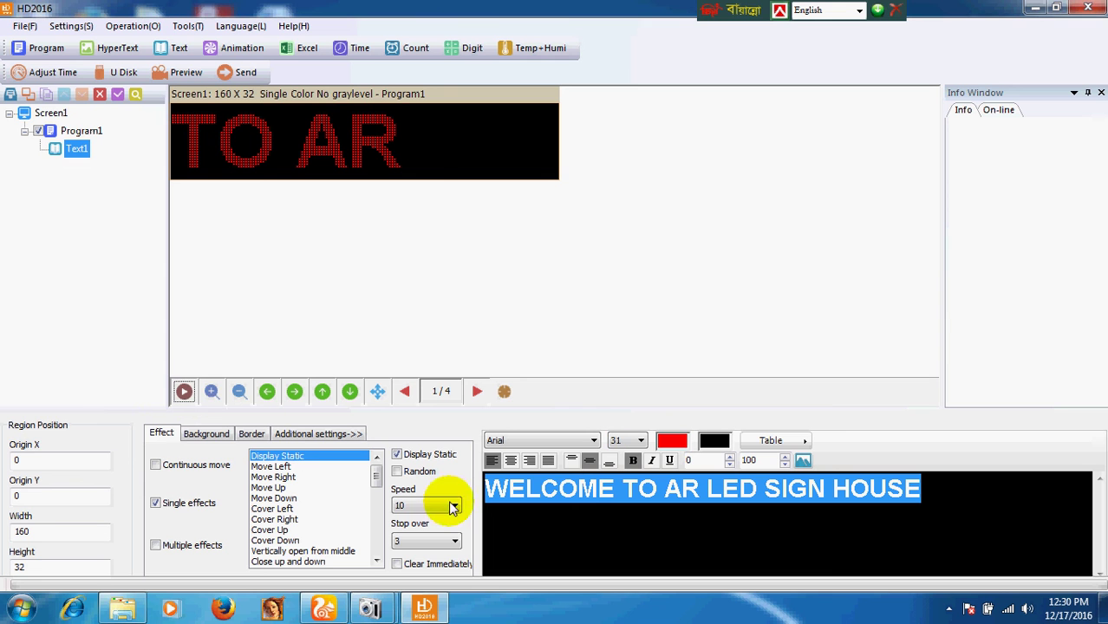
left_click(156, 466)
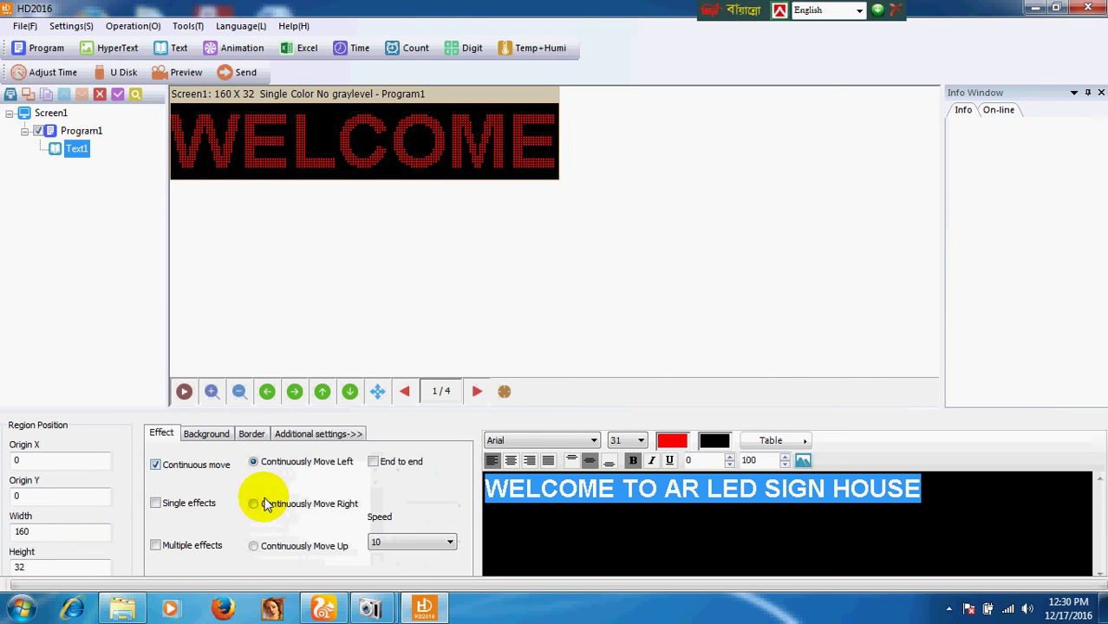
left_click(253, 436)
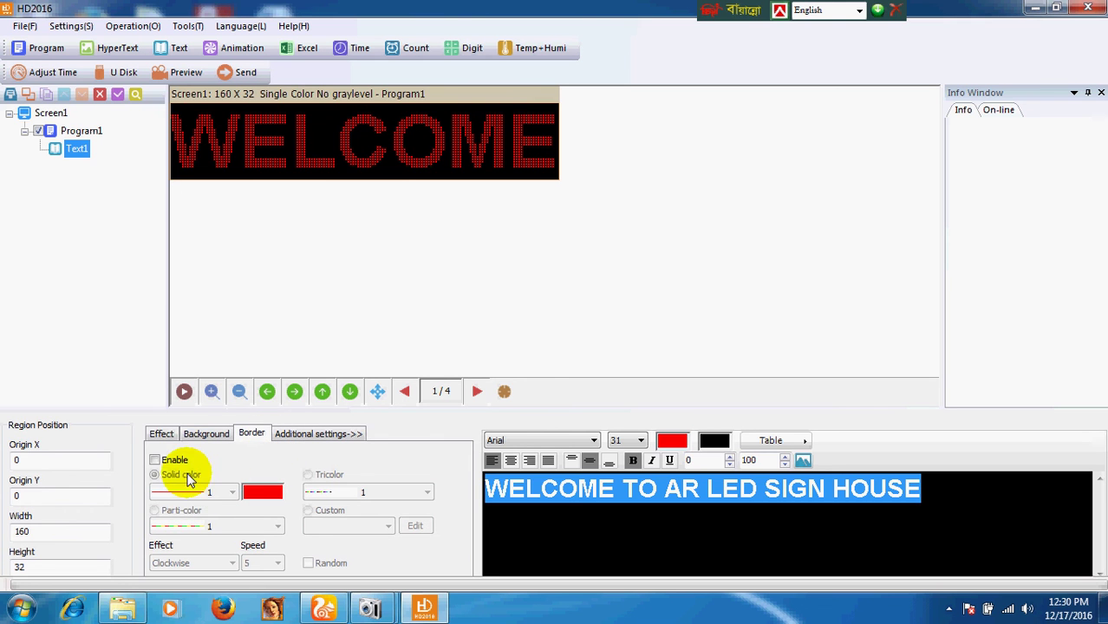
left_click(154, 461)
left_click(230, 493)
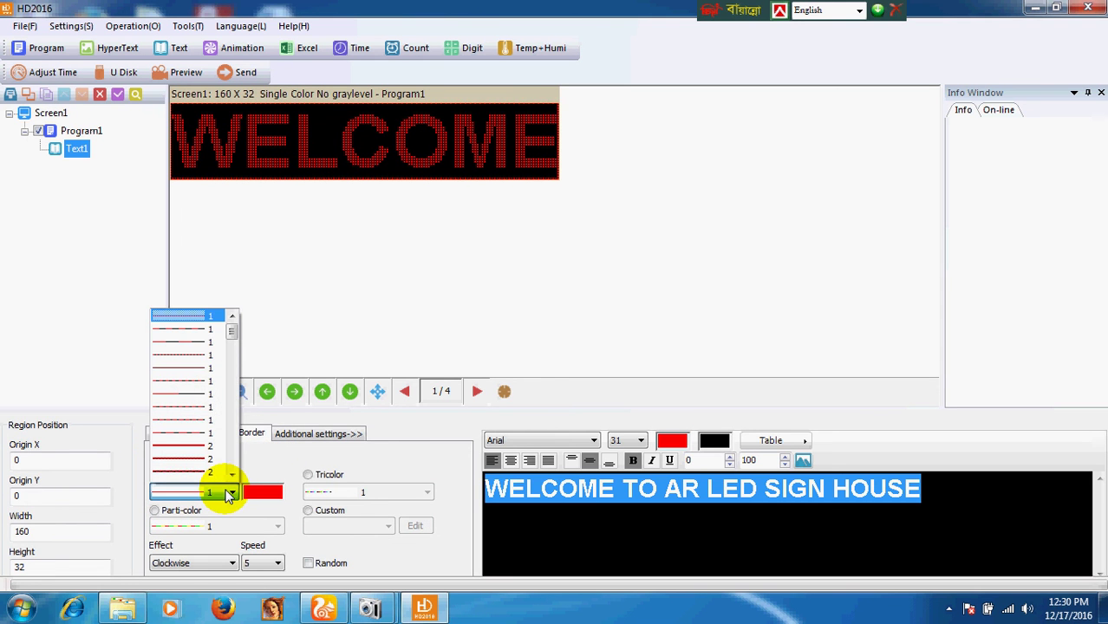
left_click(227, 494)
- Change the solid-color border to a broken-line pattern of thickness 1 and preview the scrolling text with it
left_click(184, 391)
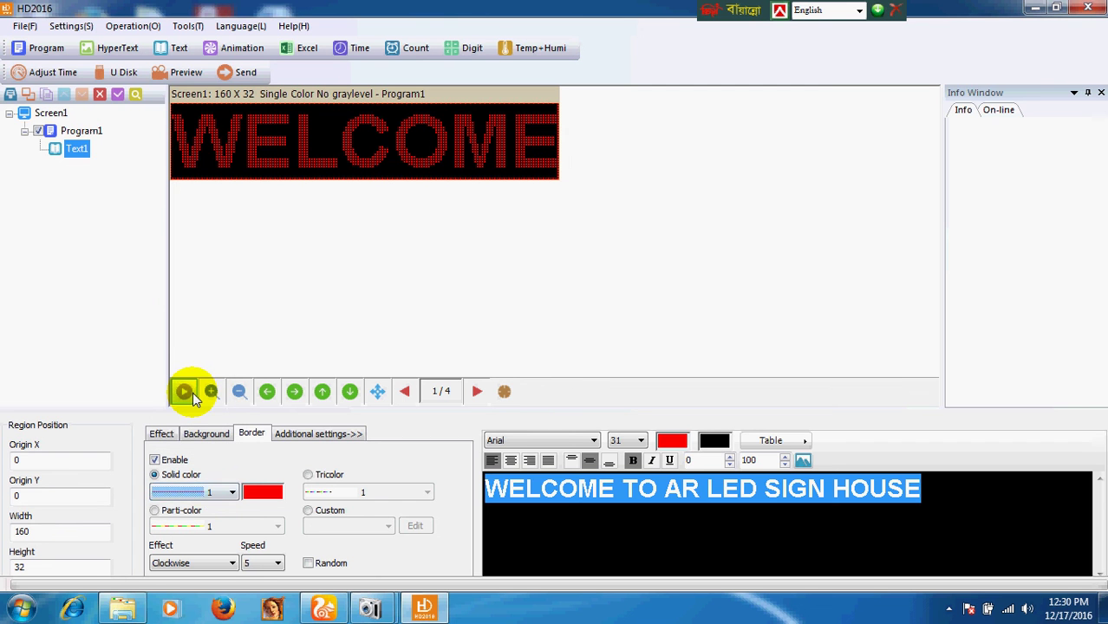
left_click(221, 493)
left_click(185, 343)
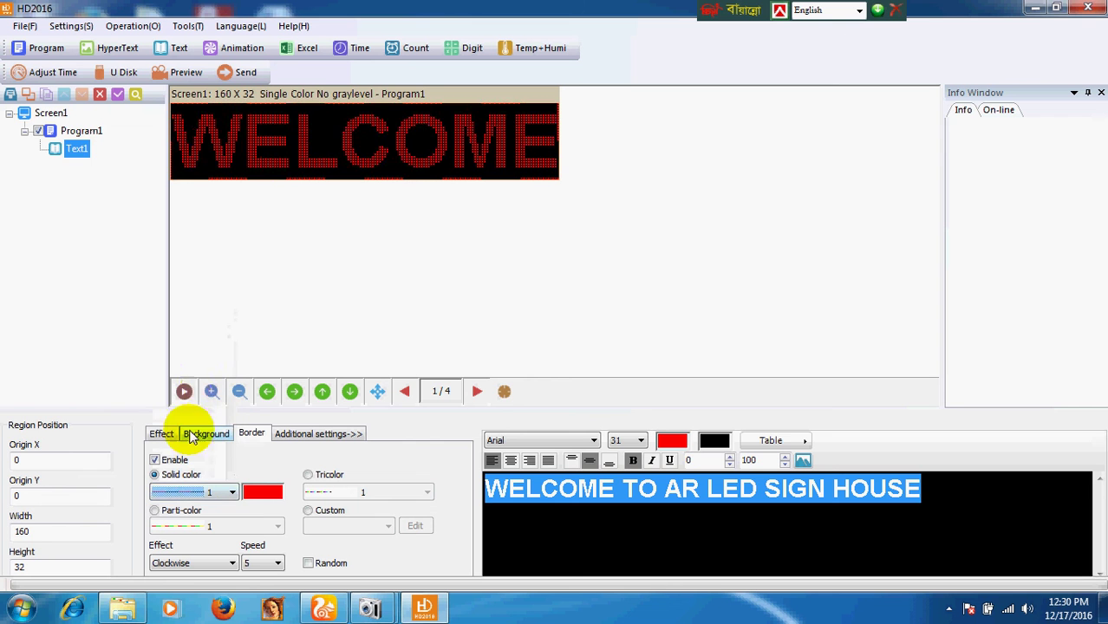
left_click(184, 391)
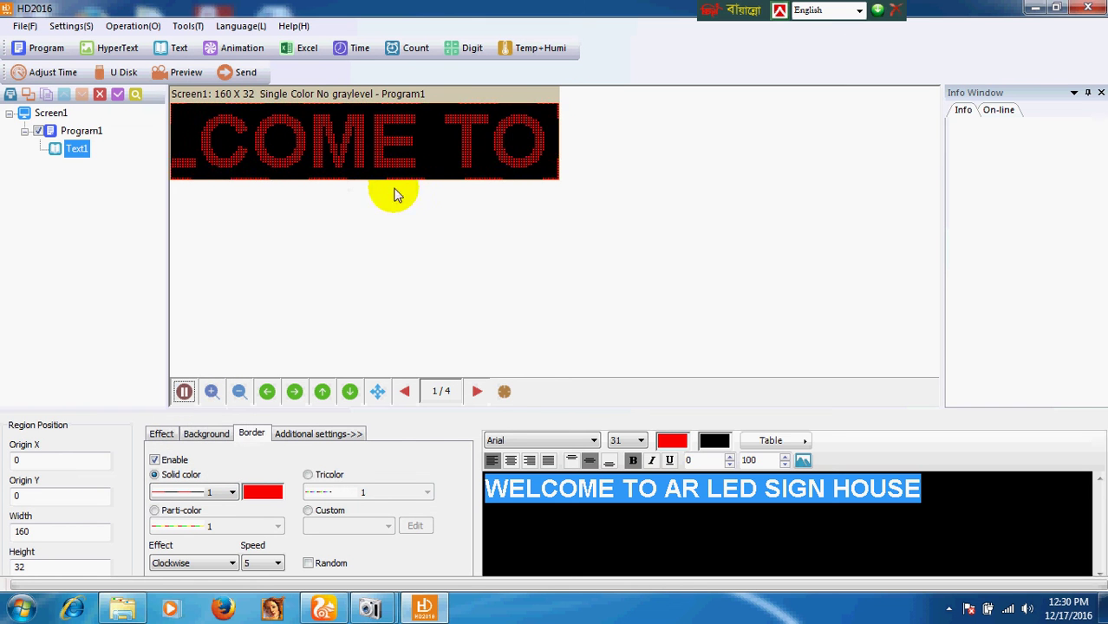
left_click(183, 394)
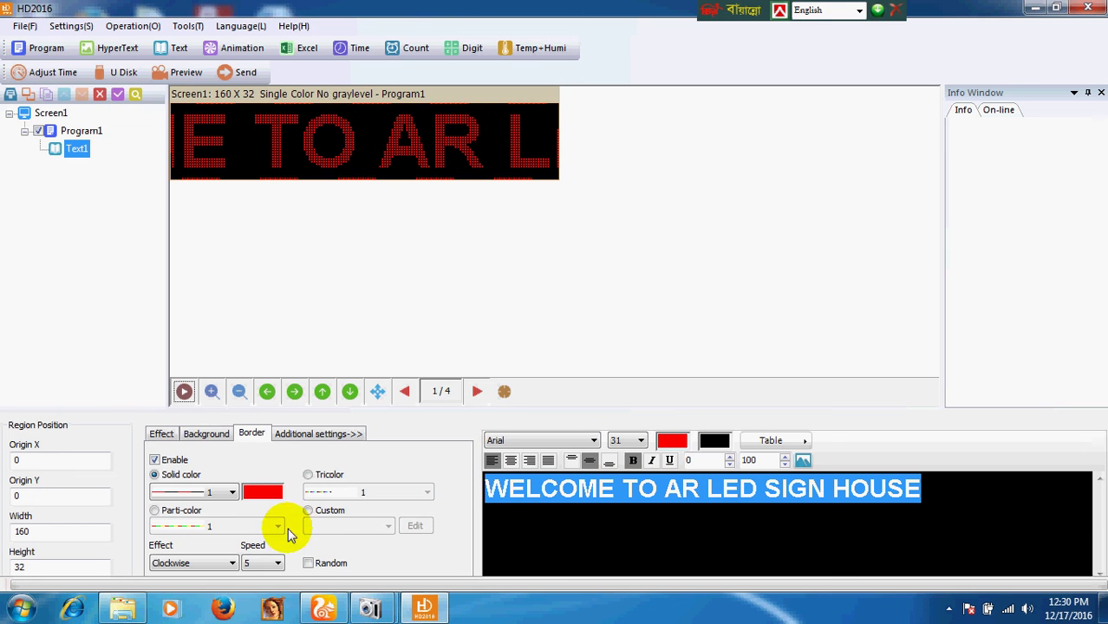
- Review the text area's additional, background and effect settings, and play the scrolling preview again
left_click(307, 439)
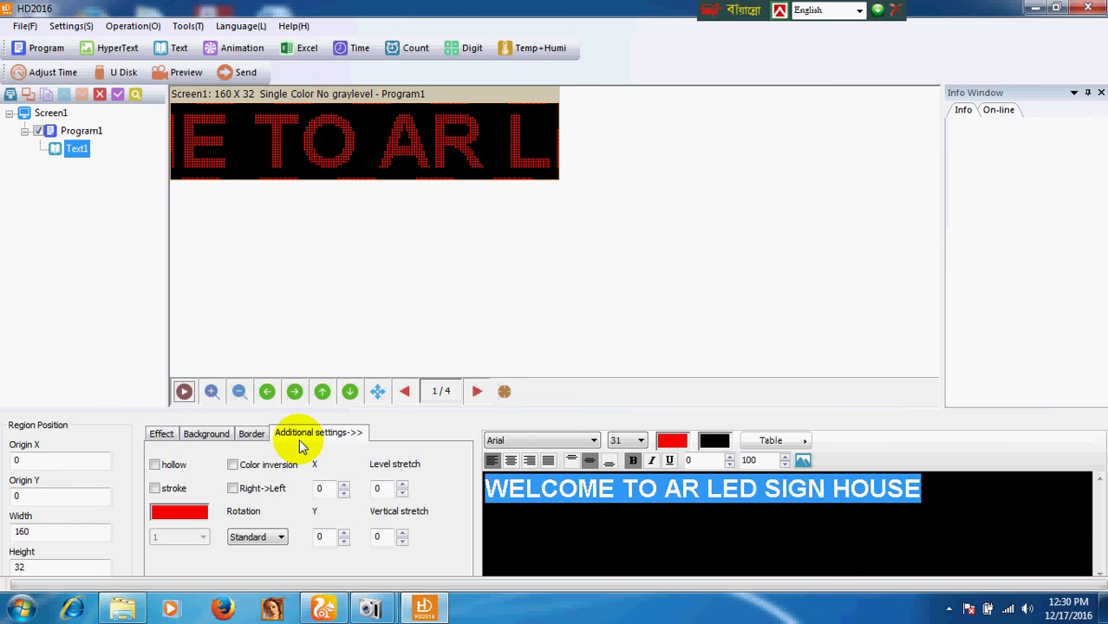
left_click(206, 439)
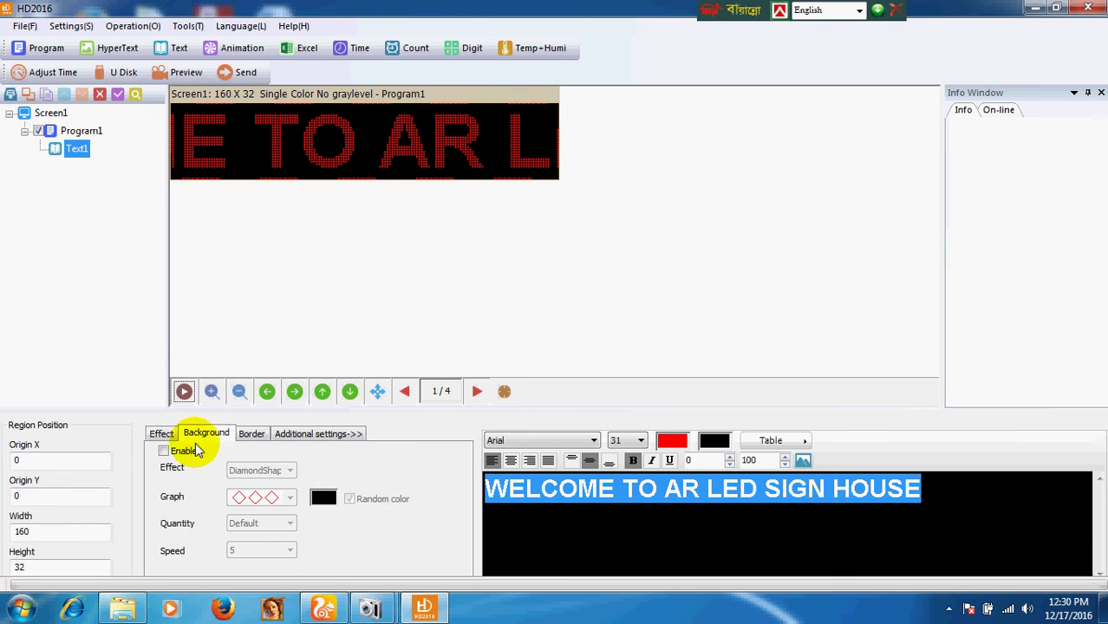
left_click(162, 434)
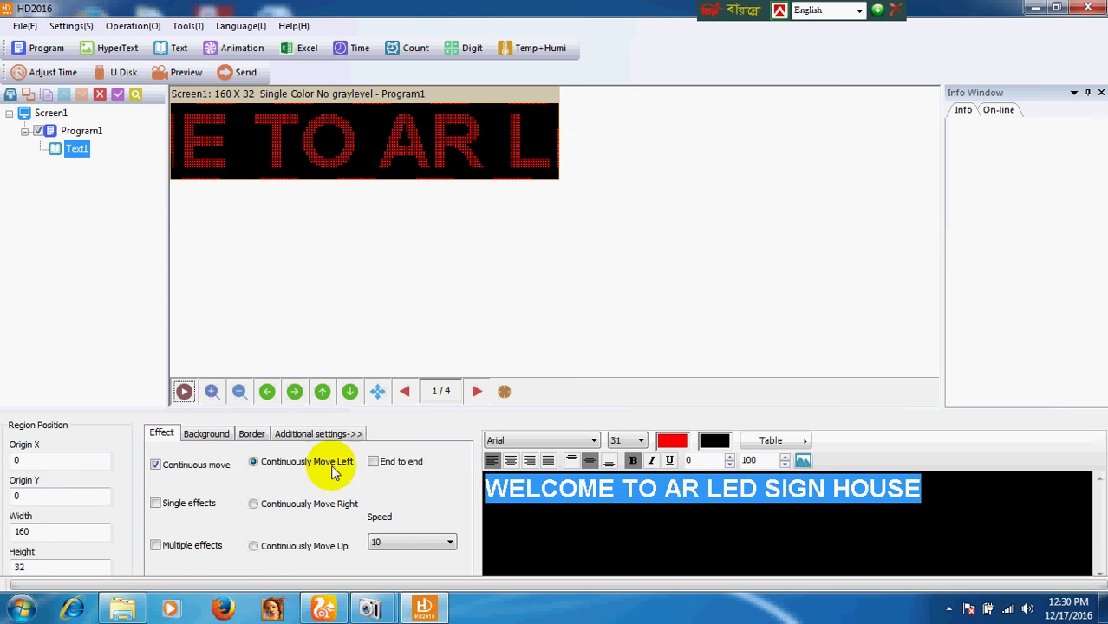
left_click(184, 391)
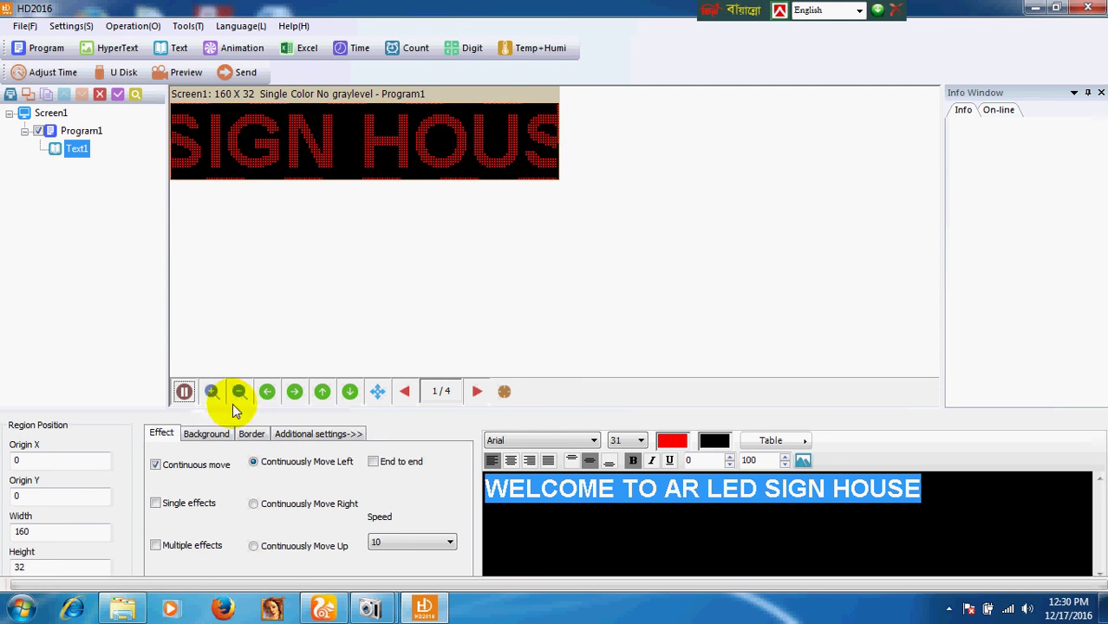
left_click(184, 391)
- Set the continuous-move speed to 20 and preview the scrolling text at that speed
left_click(438, 544)
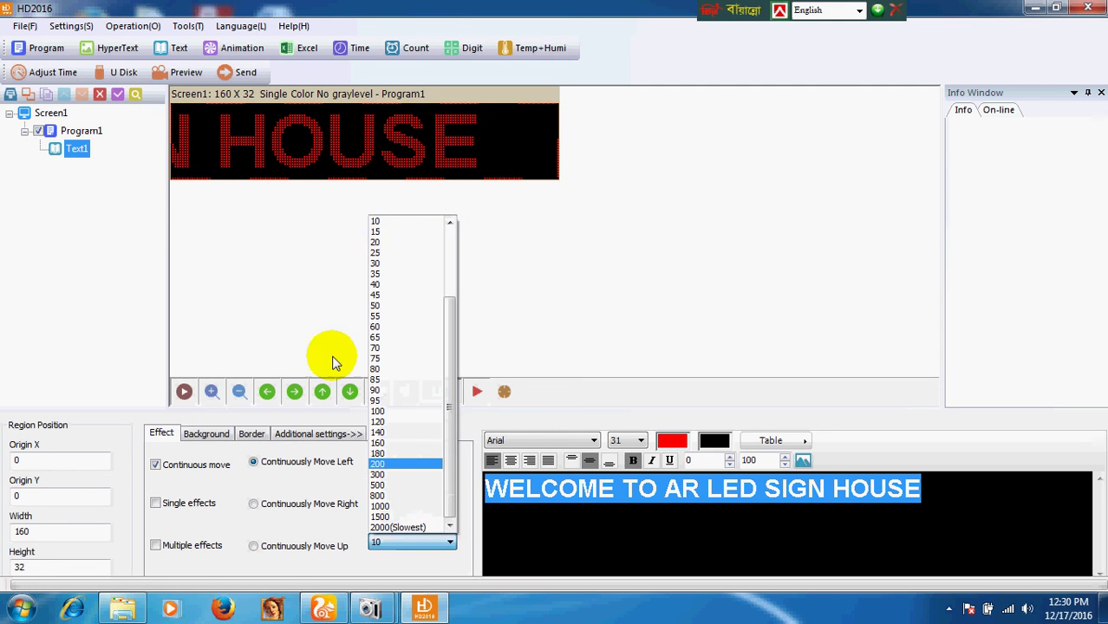
scroll(403, 261, "up", 3)
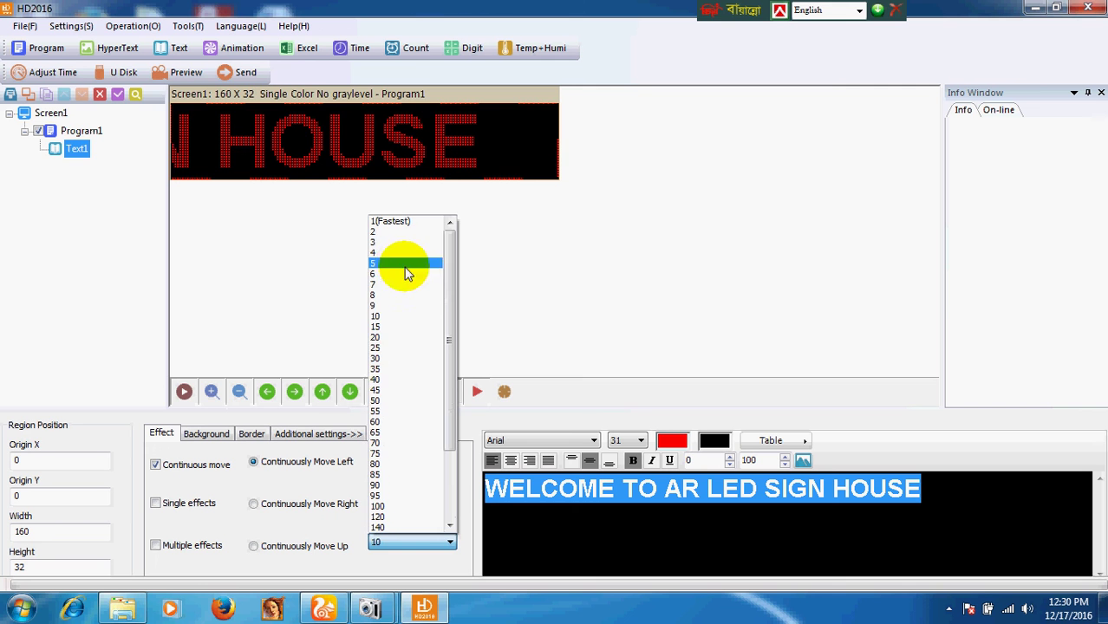
left_click(381, 337)
left_click(183, 392)
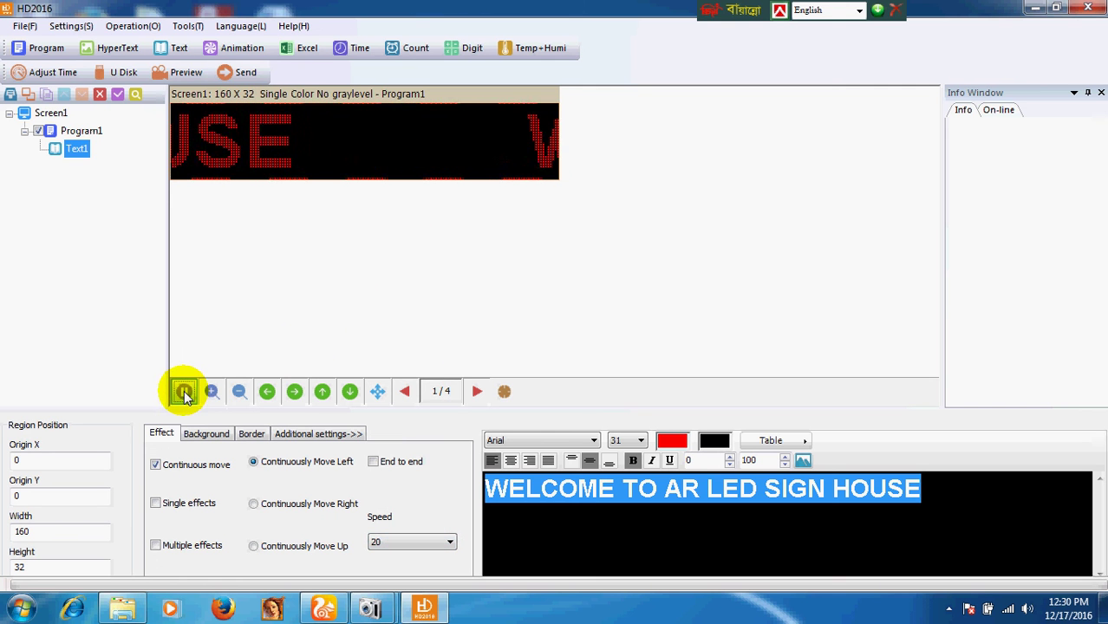
left_click(188, 391)
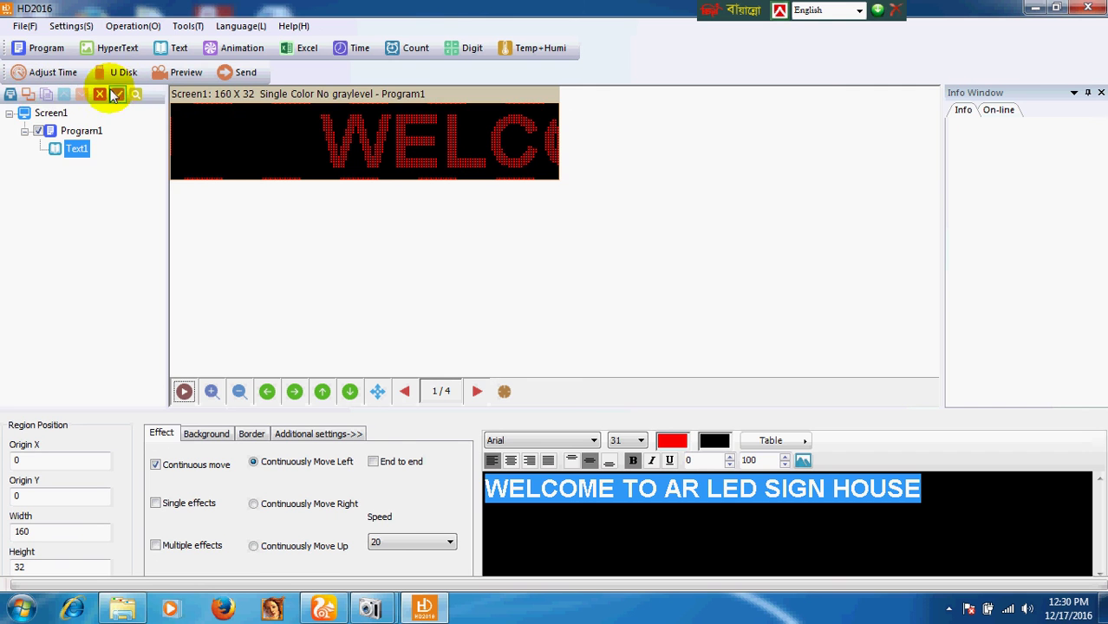
- Add a second program containing a text area, and expand the area to fill the whole 160 x 32 screen
left_click(39, 49)
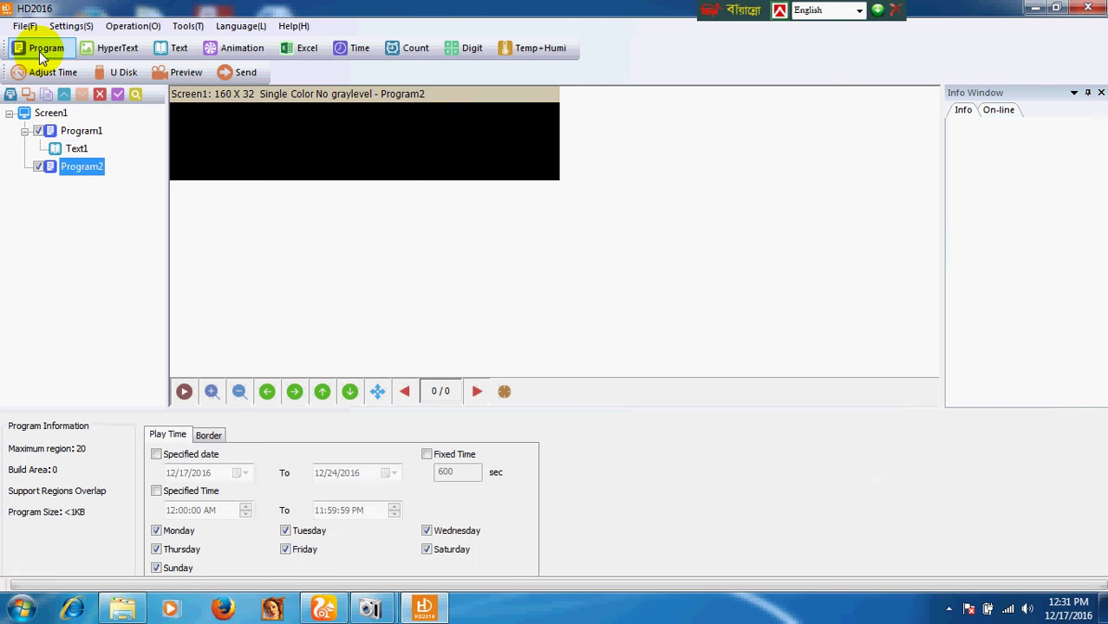
left_click(163, 55)
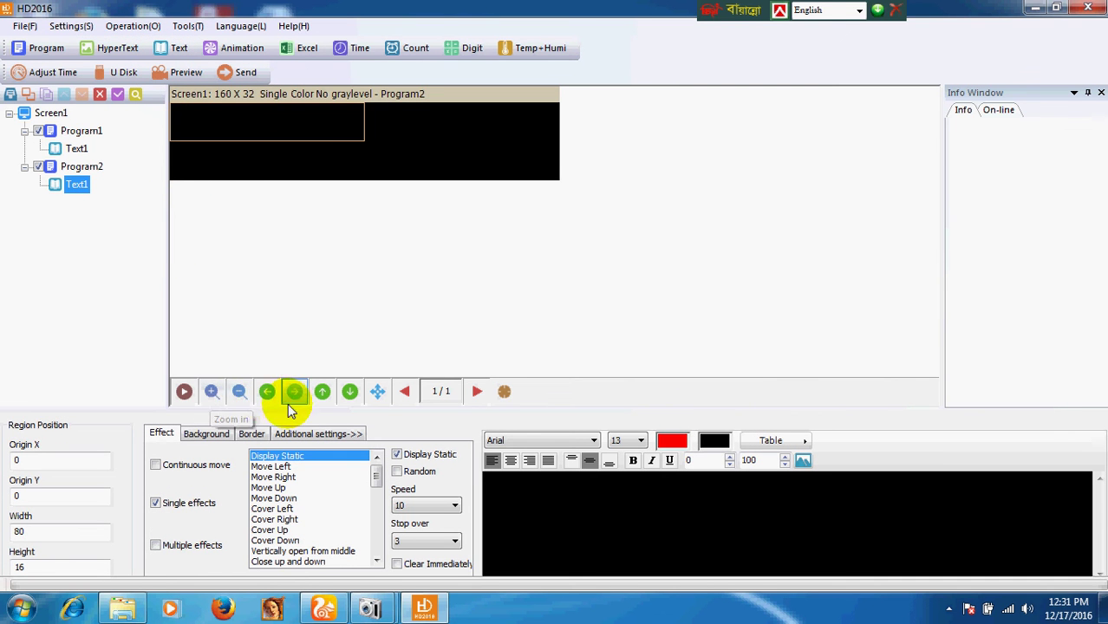
left_click(372, 397)
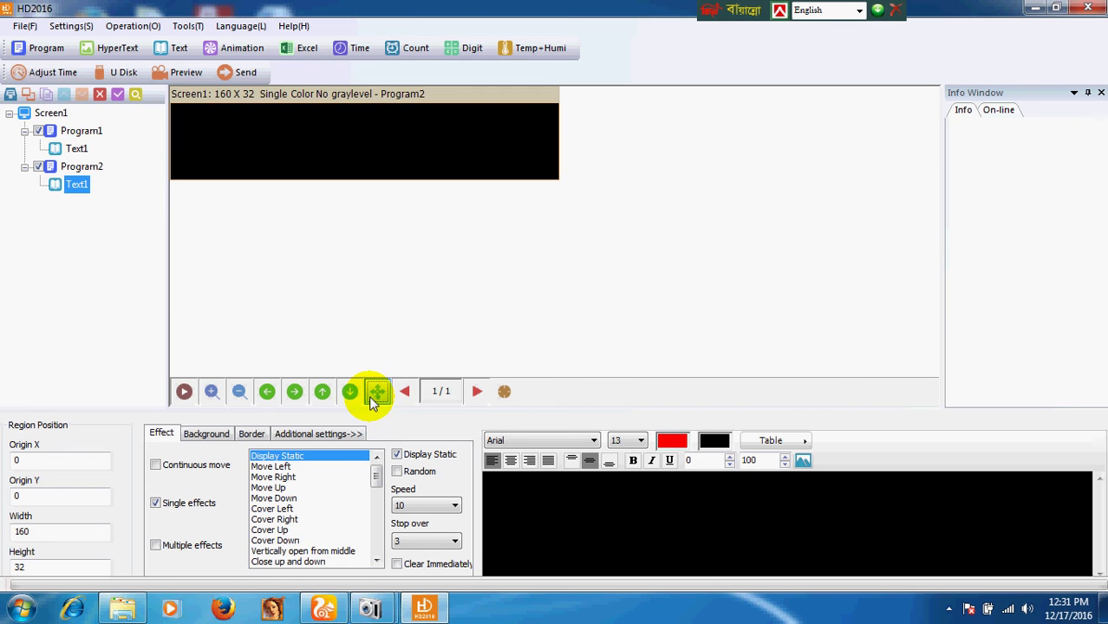
- Copy the text "WELCOME TO AR LED SIGN HOUSE" from Program1's text area and paste it into Program2's text area
left_click(78, 150)
left_click_drag(926, 488, 457, 517)
key("ctrl+c")
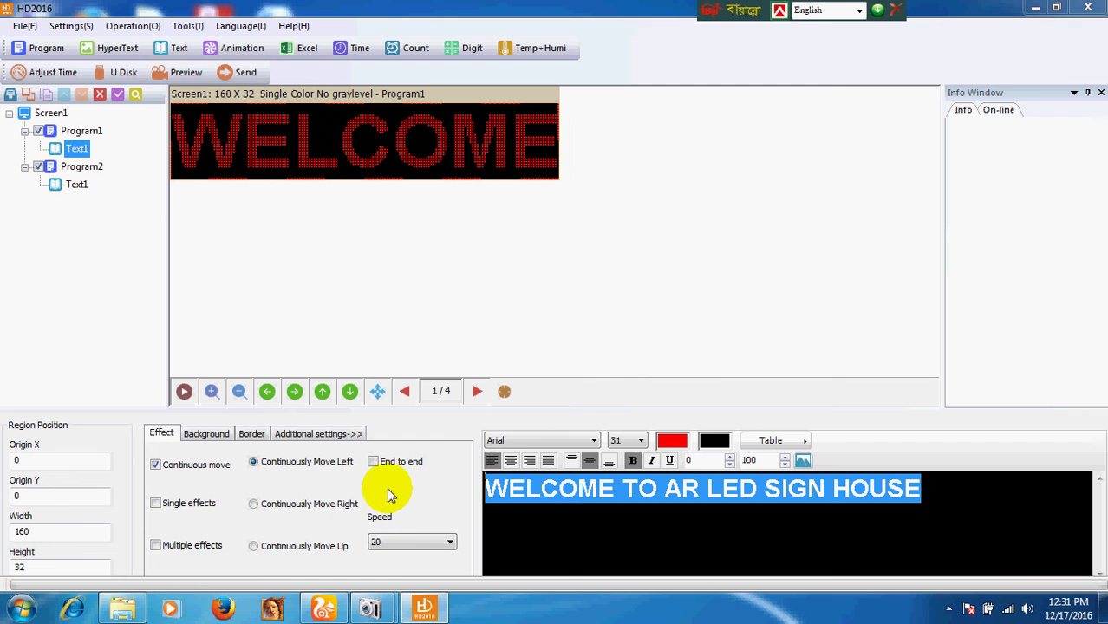
left_click(77, 184)
right_click(520, 481)
left_click(540, 501)
right_click(540, 501)
left_click(580, 433)
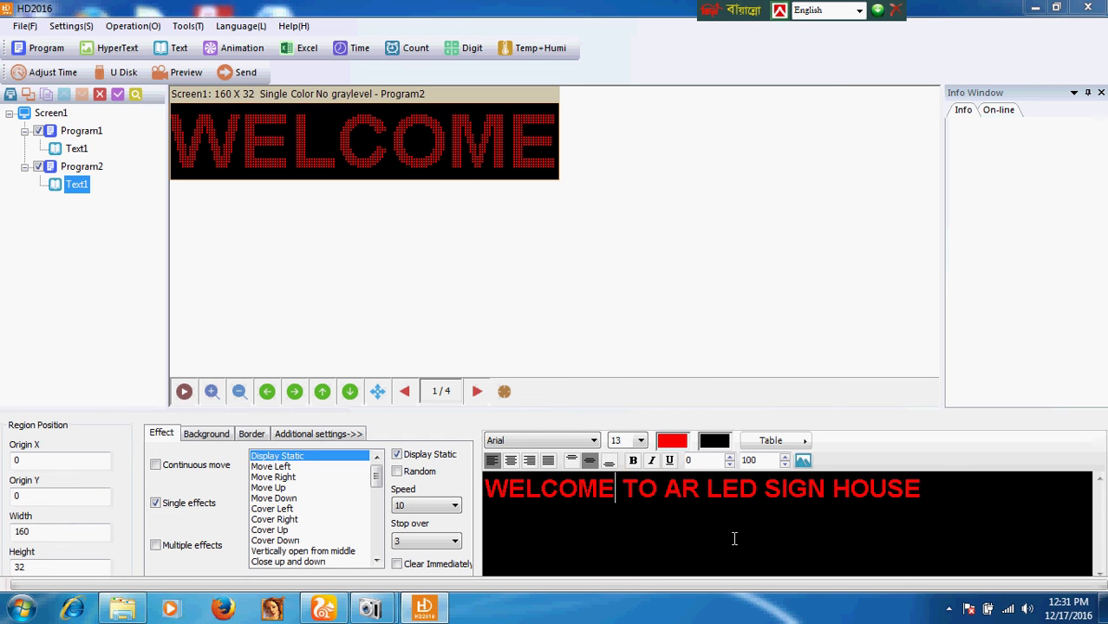
- Split Program2's text into three lines: WELCOME, TO AR LED, and SIGN HOUSE
key("Return")
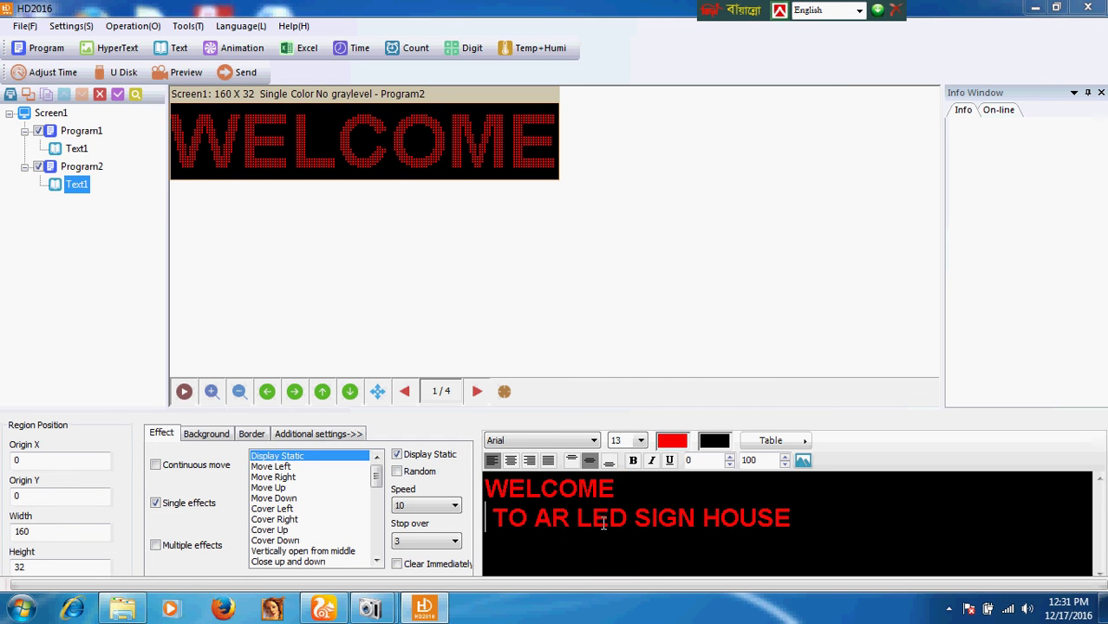
left_click(630, 518)
key("Return")
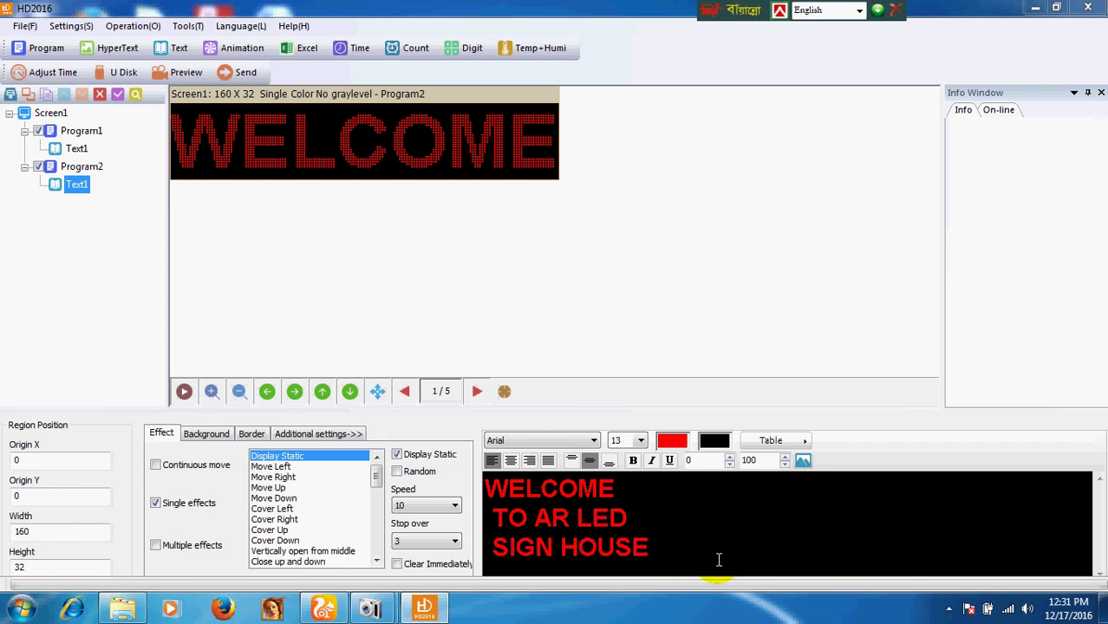
left_click_drag(661, 552, 461, 495)
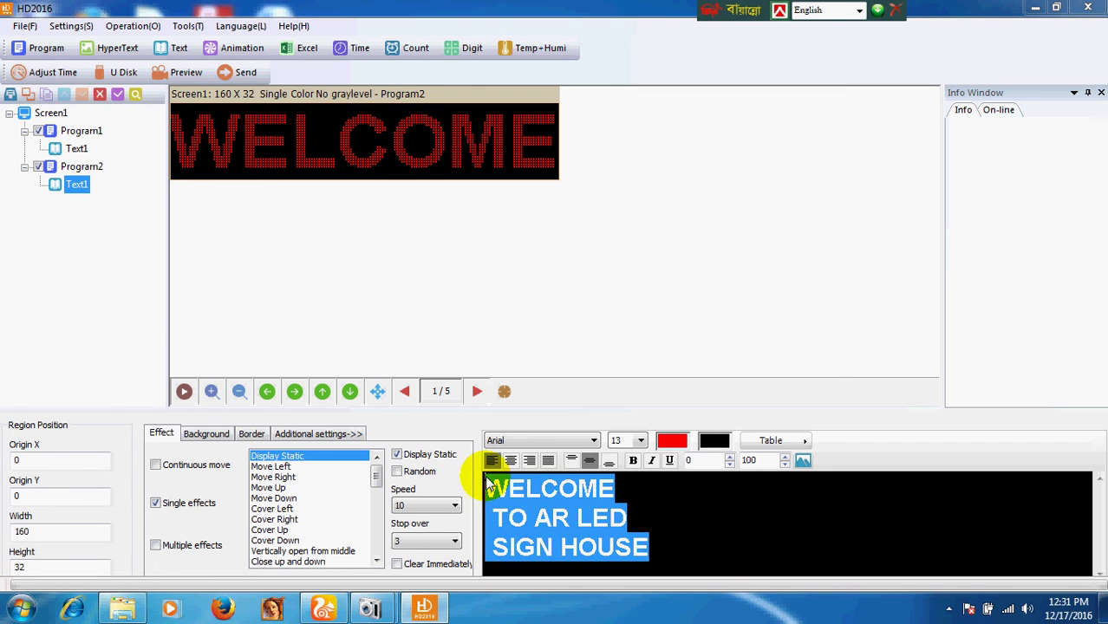
left_click(512, 462)
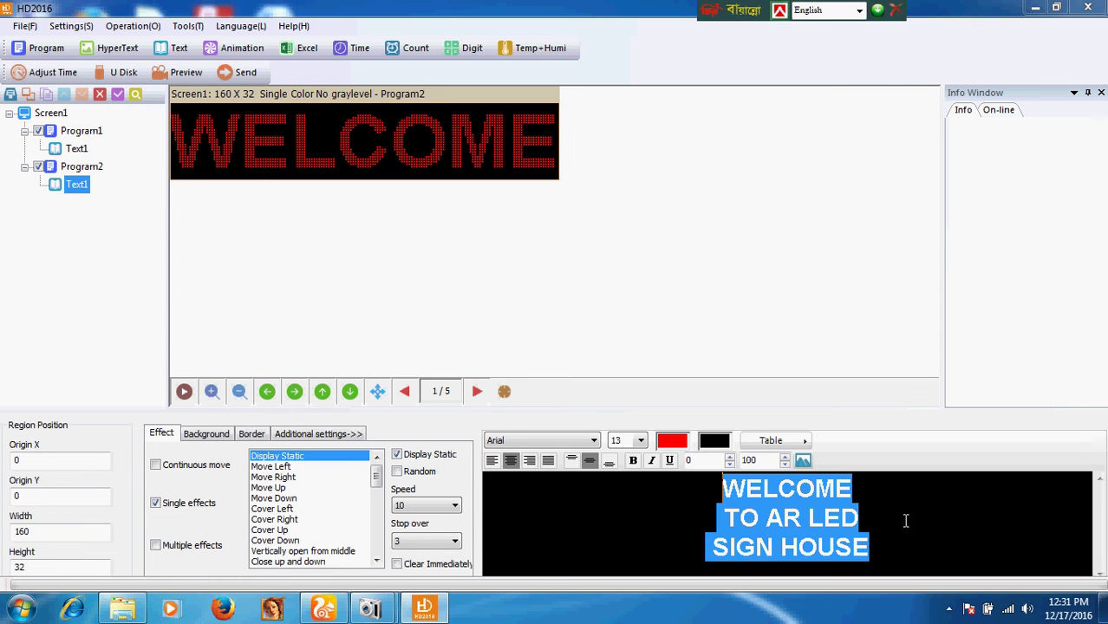
left_click(492, 461)
- Remove the leading spaces from the second and third lines, and center all three lines horizontally
left_click(613, 530)
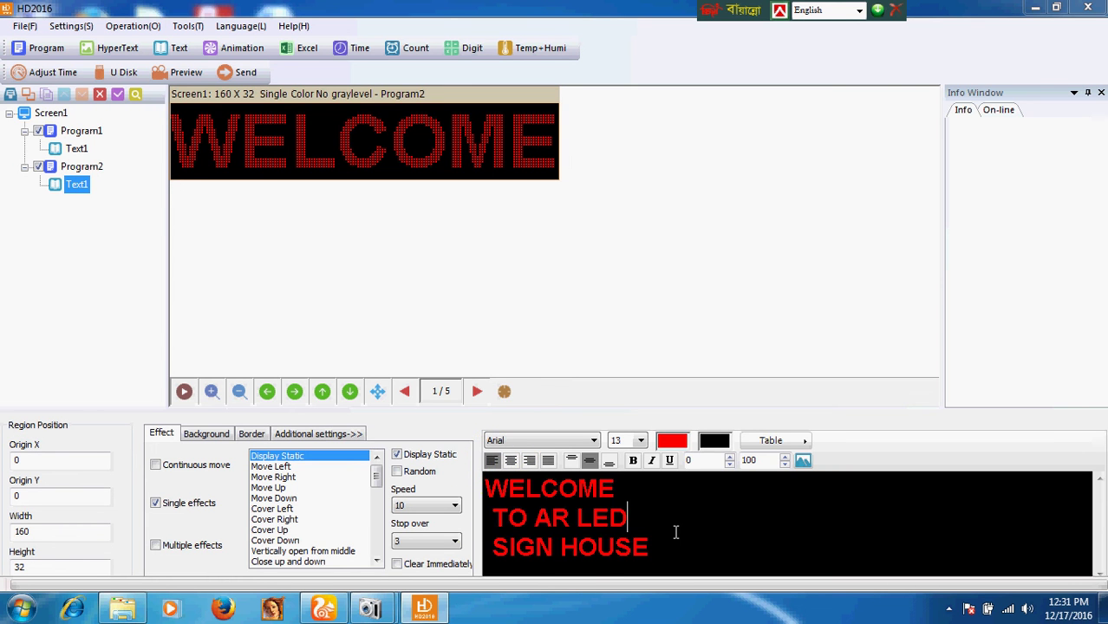
left_click(492, 518)
key("BackSpace")
key("BackSpace")
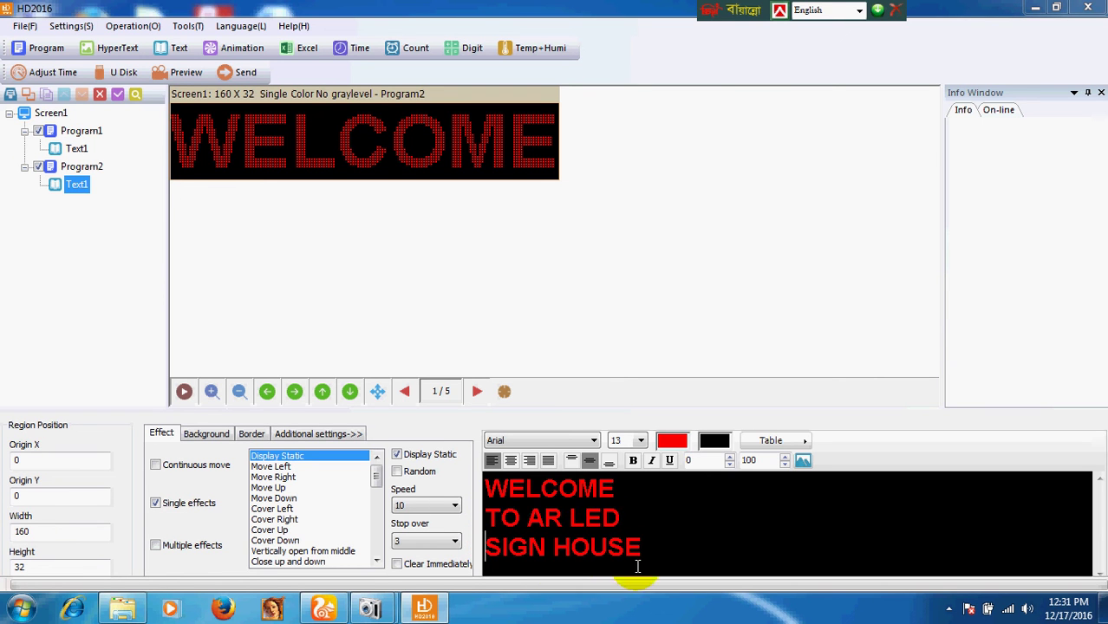
left_click_drag(668, 564, 564, 440)
left_click(510, 462)
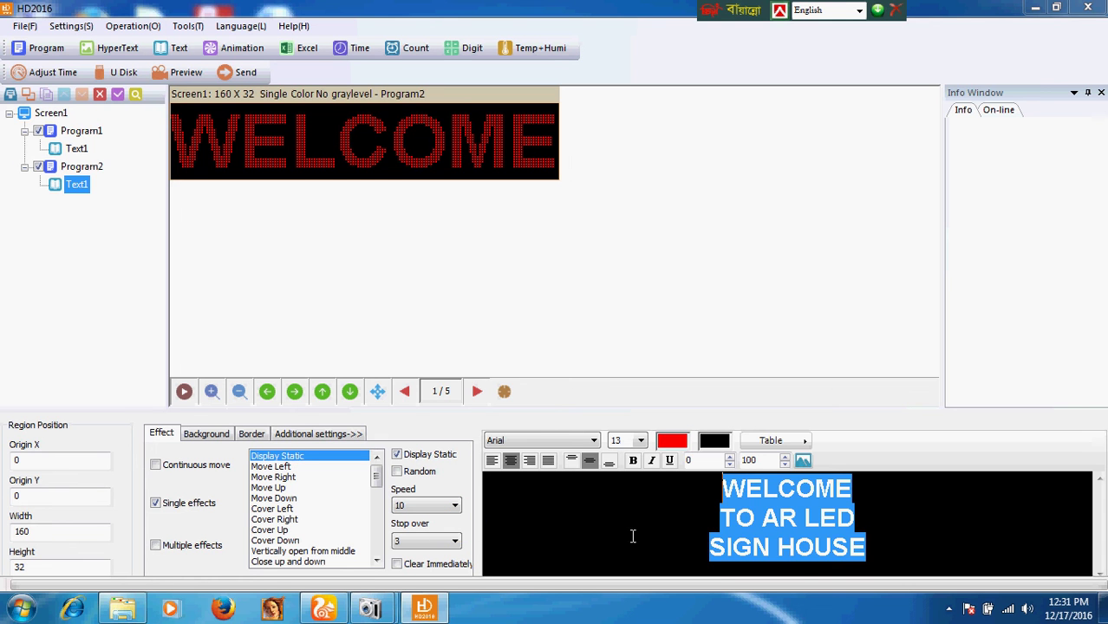
left_click(908, 548)
- Try different font sizes, including 16 and 27, on the SIGN HOUSE line
left_click_drag(850, 541, 674, 524)
left_click(636, 440)
left_click(618, 205)
left_click(641, 442)
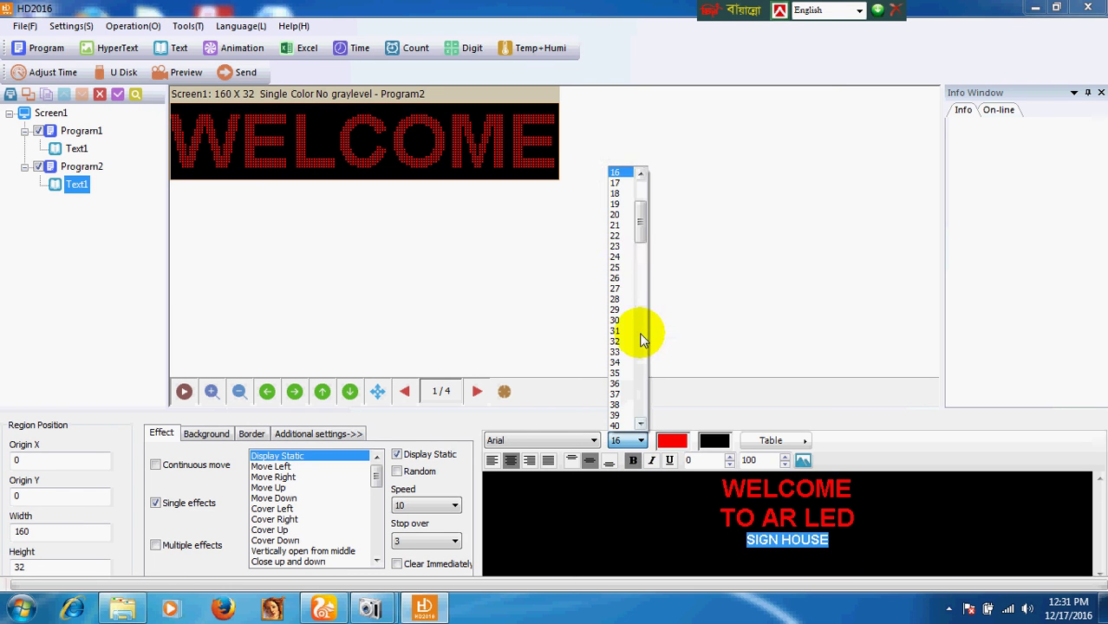
left_click(620, 282)
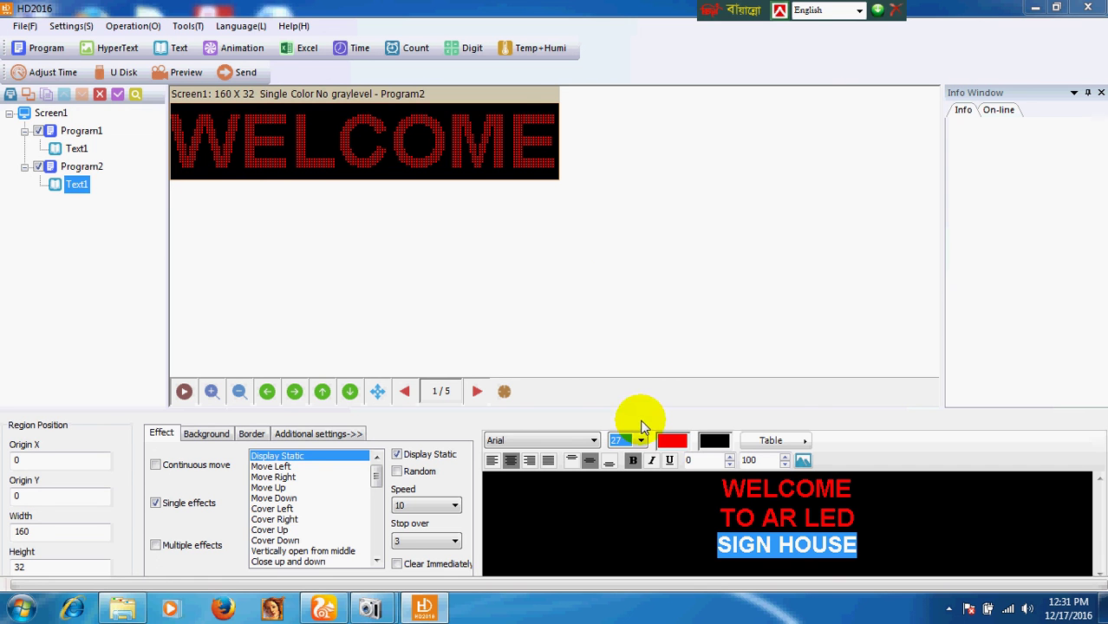
left_click(641, 440)
scroll(640, 250, "down", 1)
scroll(637, 225, "up", 1)
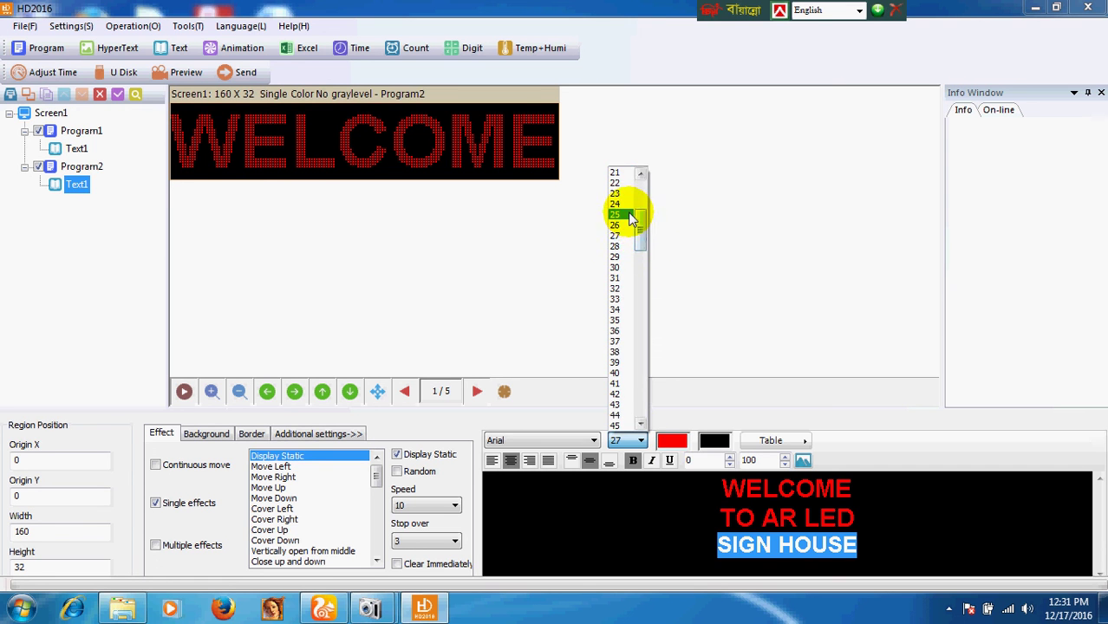
left_click(626, 208)
left_click(617, 440)
left_click(621, 204)
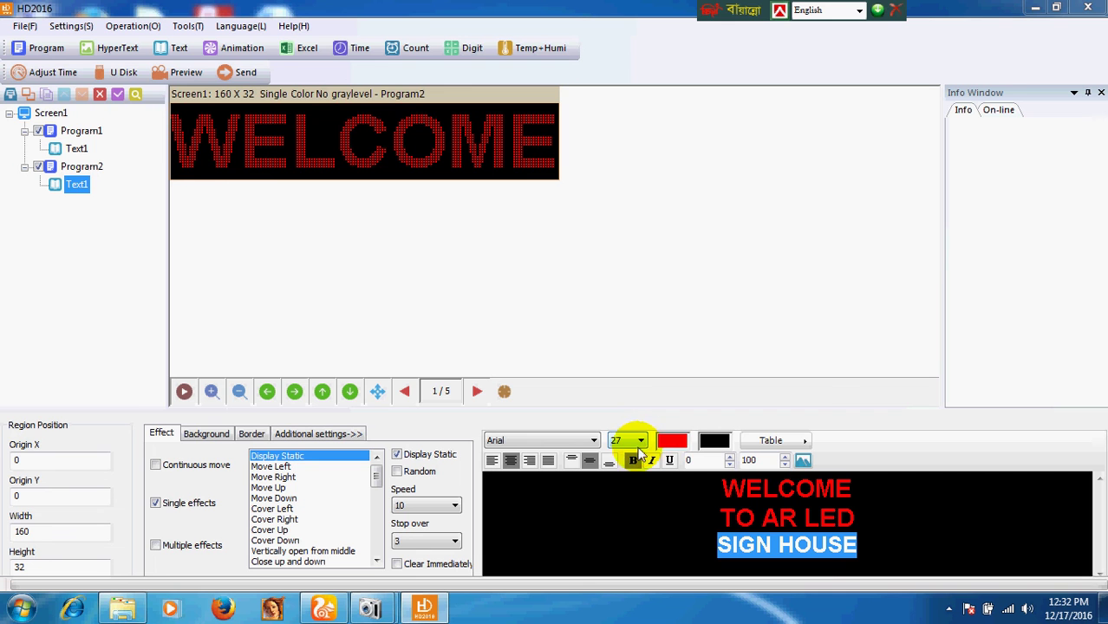
- Set the font size of the TO AR LED line to 29
left_click_drag(894, 544, 717, 517)
left_click(924, 540)
left_click_drag(852, 518, 719, 518)
left_click(638, 440)
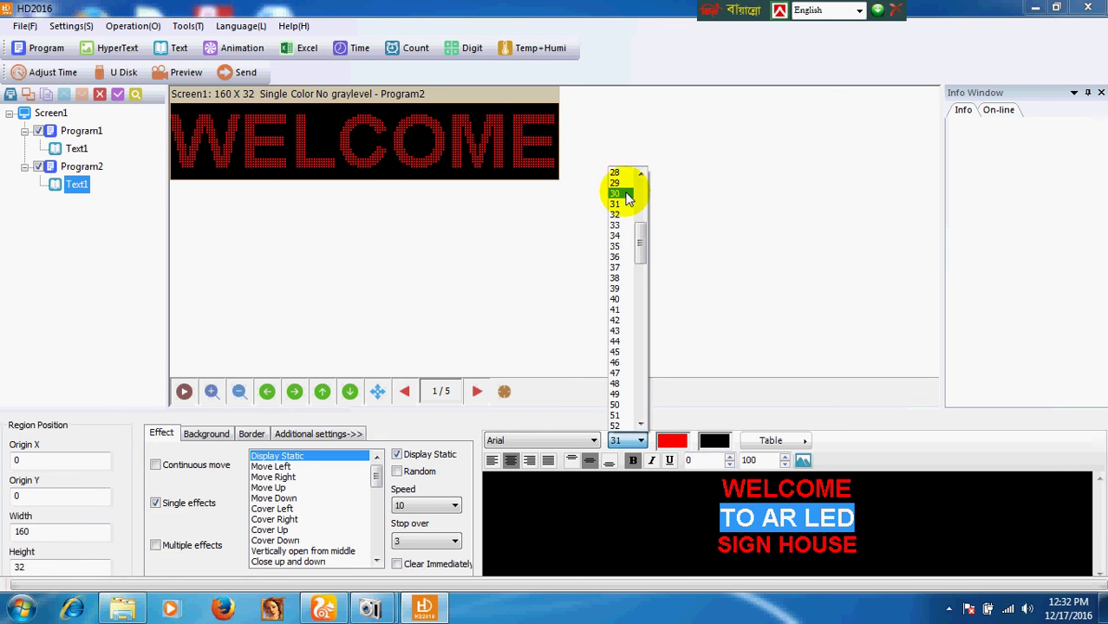
left_click(624, 180)
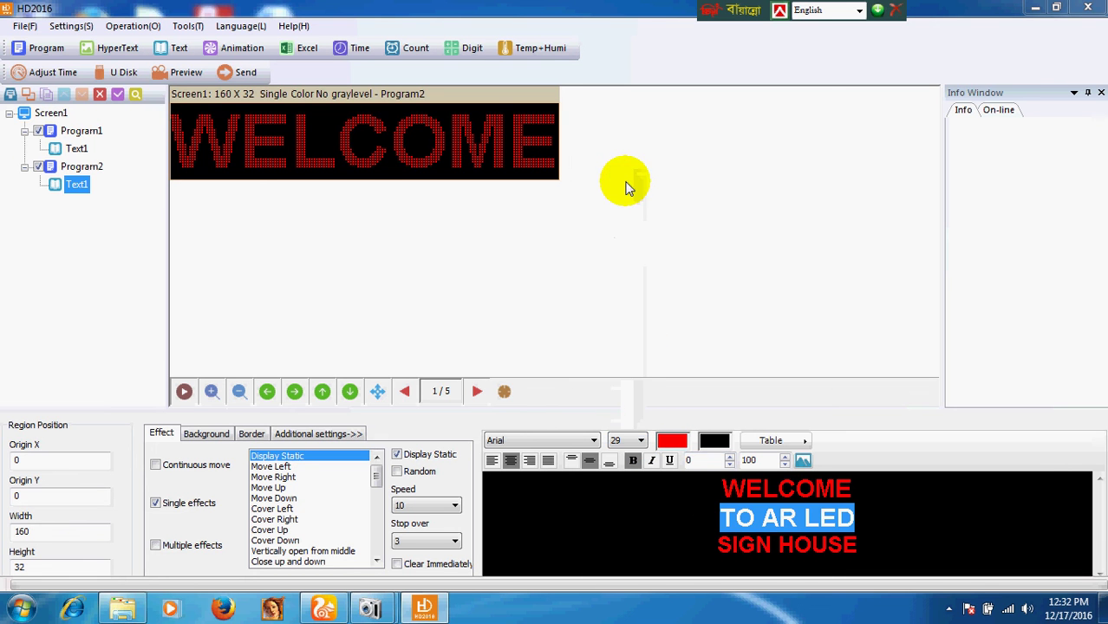
- Set the font size of the SIGN HOUSE line to 25
left_click_drag(939, 535, 591, 544)
left_click(627, 441)
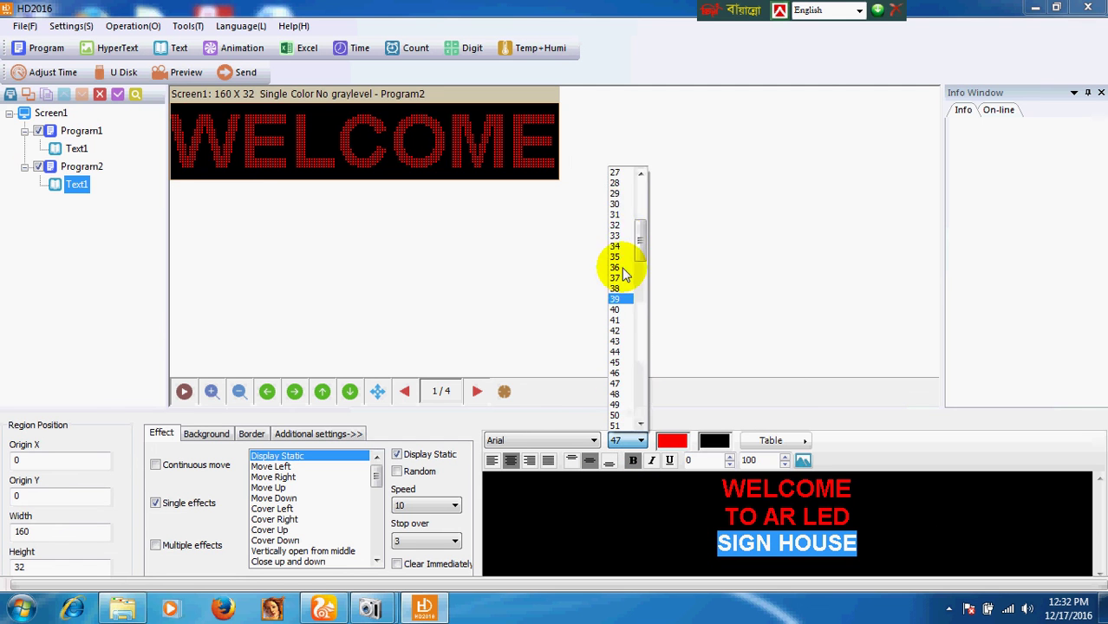
scroll(626, 184, "up", 1)
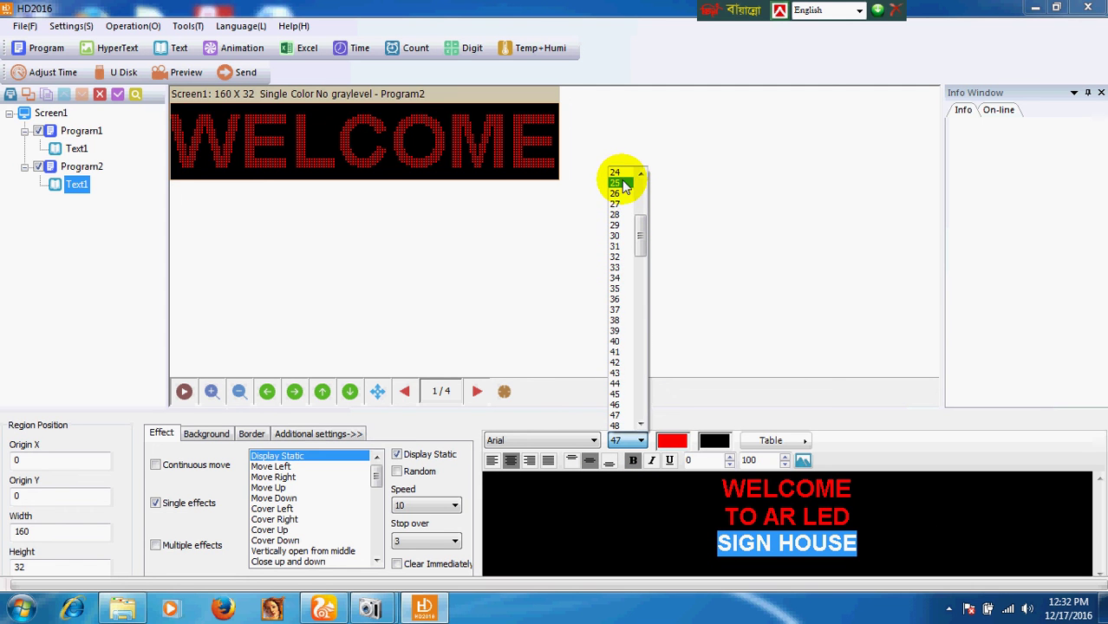
left_click(621, 186)
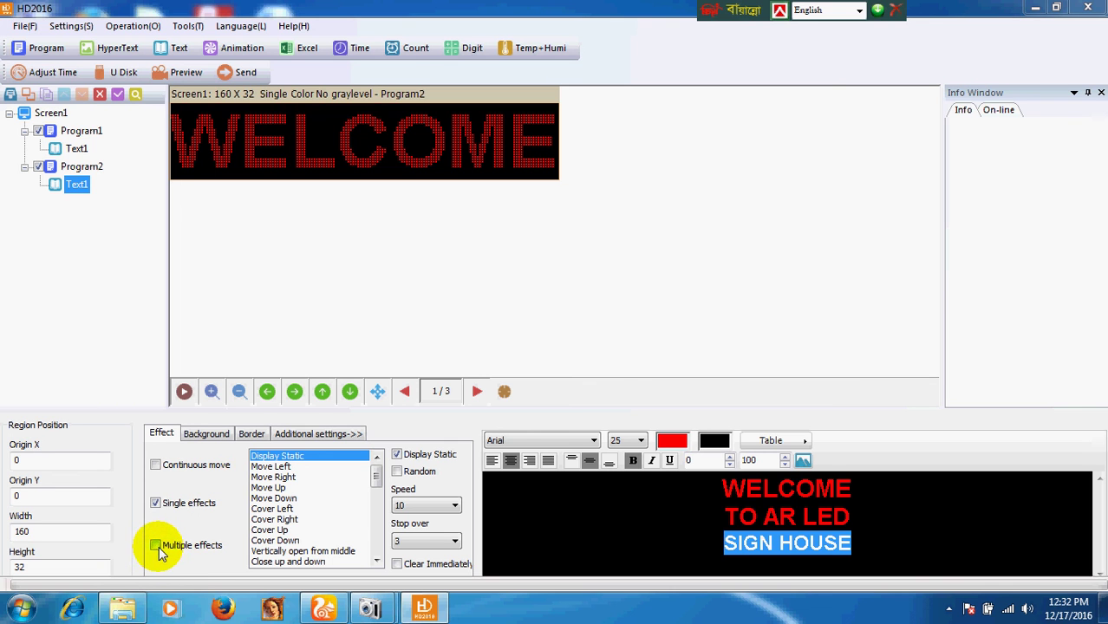
- Switch Program2's text from static display to random effects and play the preview
left_click(396, 471)
left_click(185, 390)
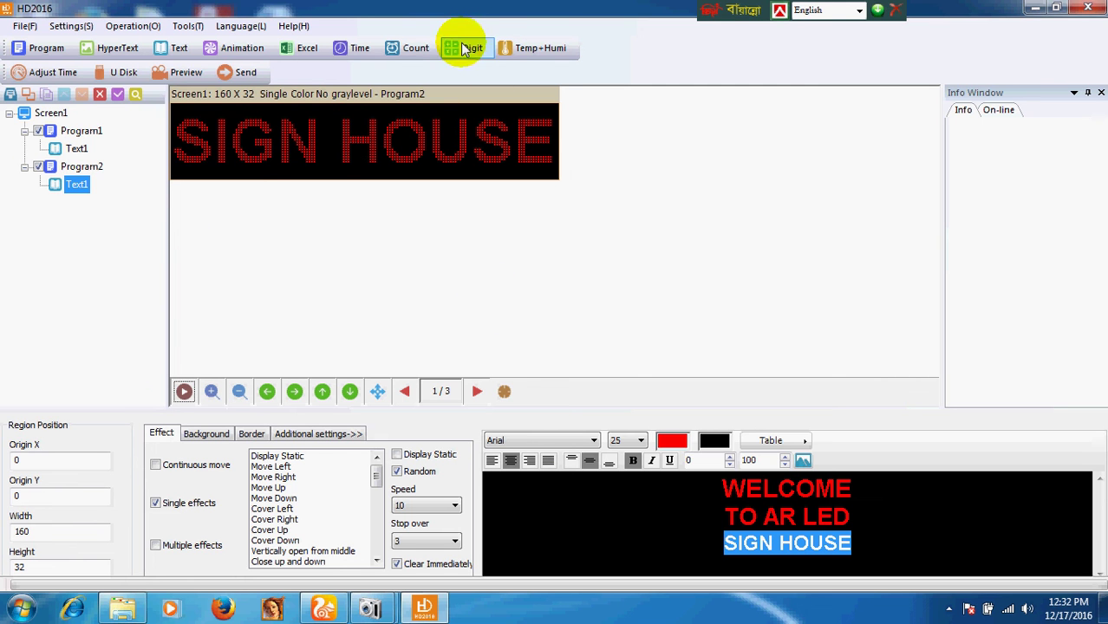
- Export the programs together with the screen parameters to the USB drive G: and eject the drive
left_click(112, 73)
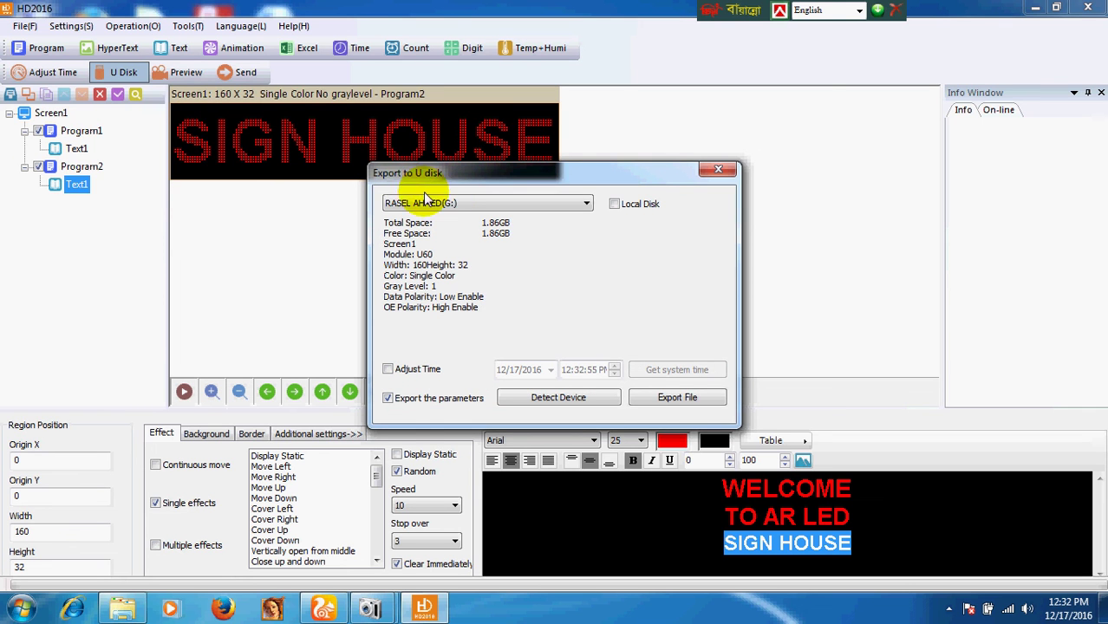
left_click(563, 208)
left_click(500, 217)
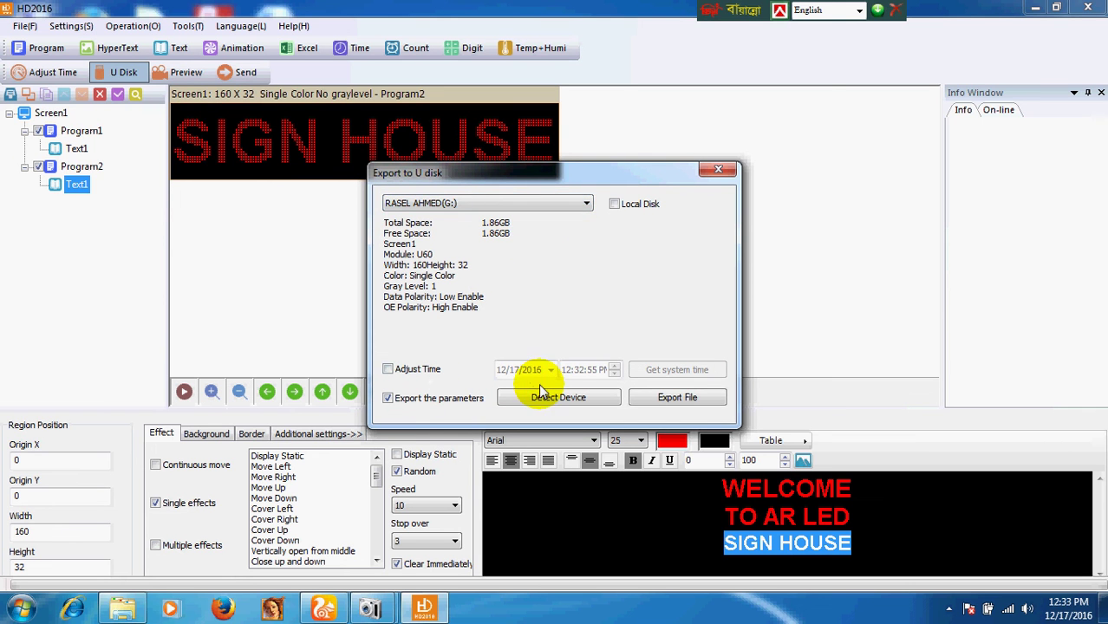
left_click(681, 397)
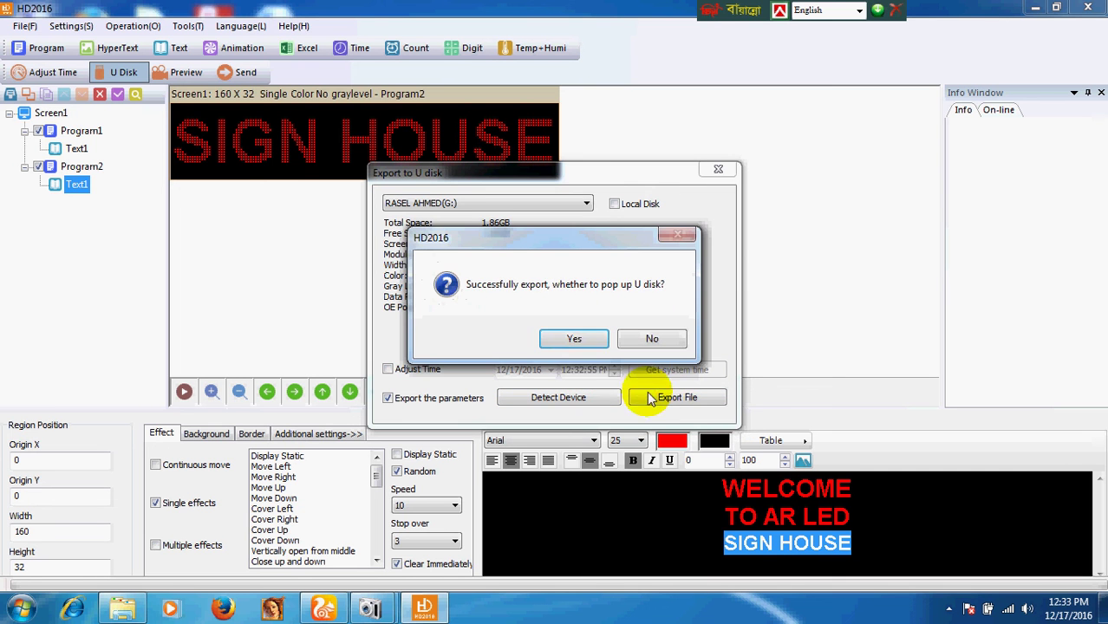
left_click(574, 338)
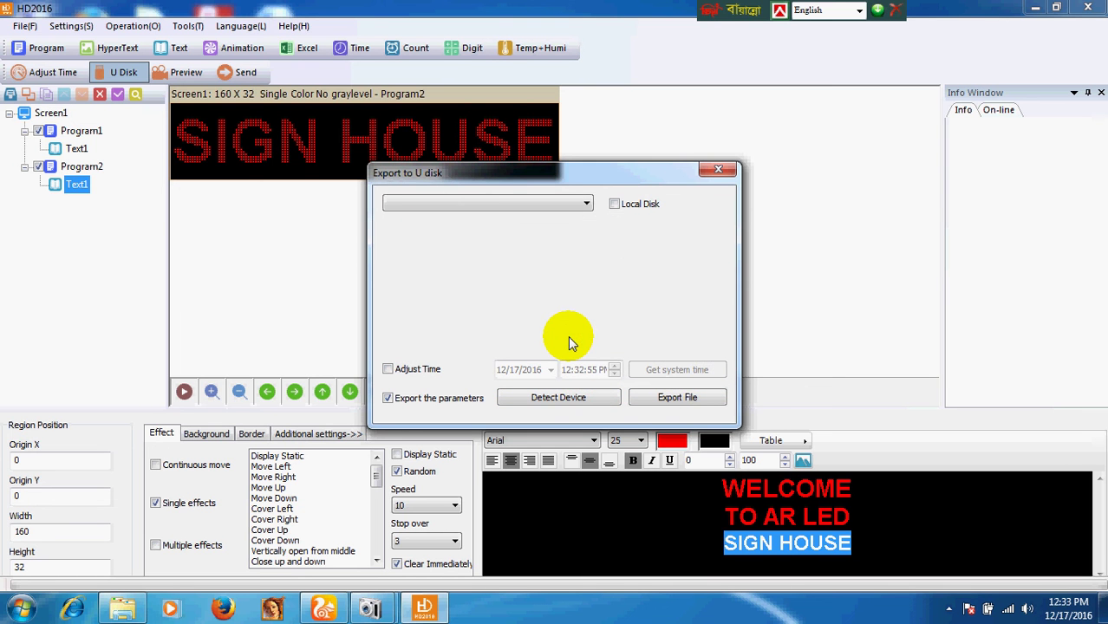
- Close the U disk export dialog and exit HD2016
left_click(718, 169)
left_click(1092, 8)
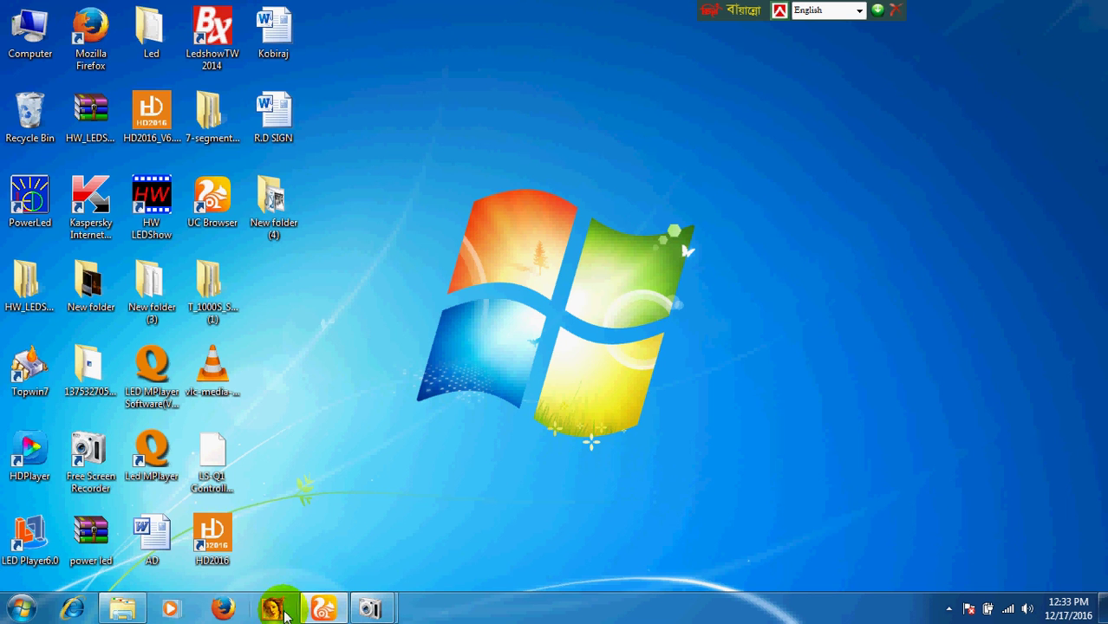
mouse_move(372, 612)
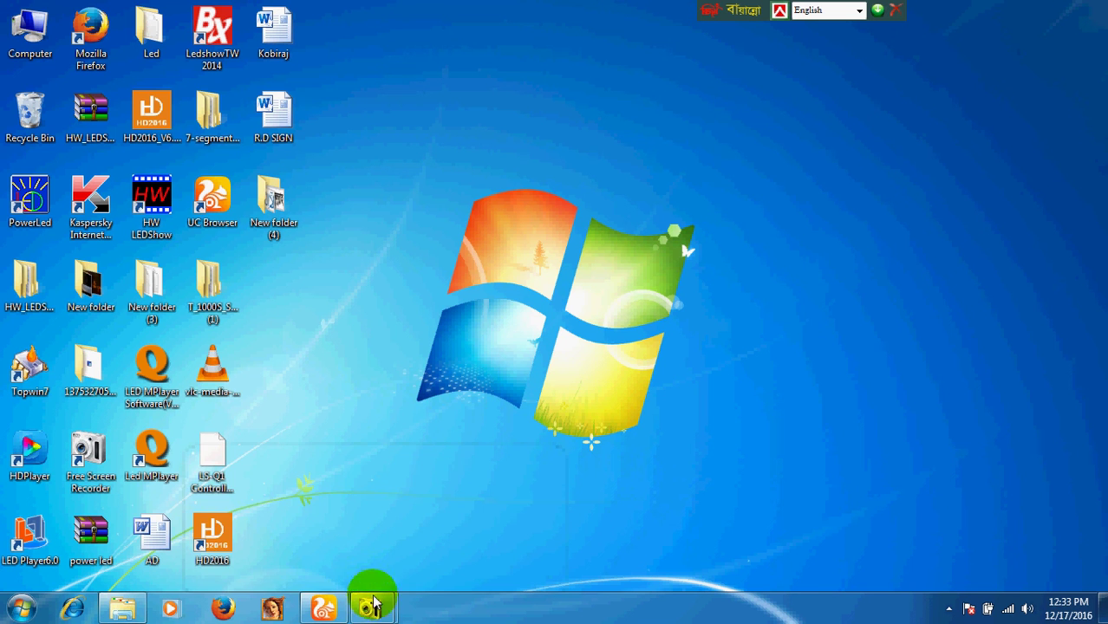
left_click(299, 481)
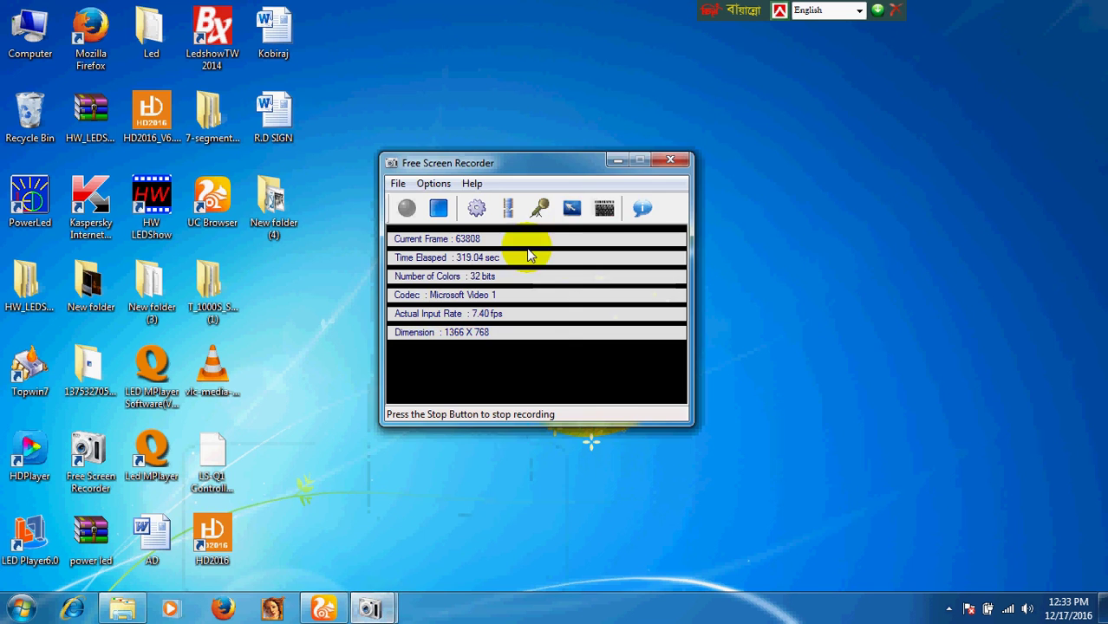